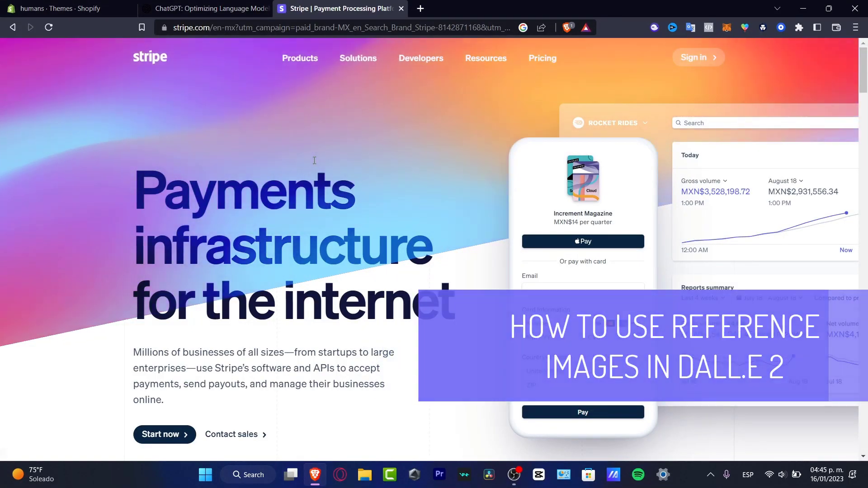
Close the ChatGPT tab and start signing up for a Stripe account from stripe.com.
click(267, 10)
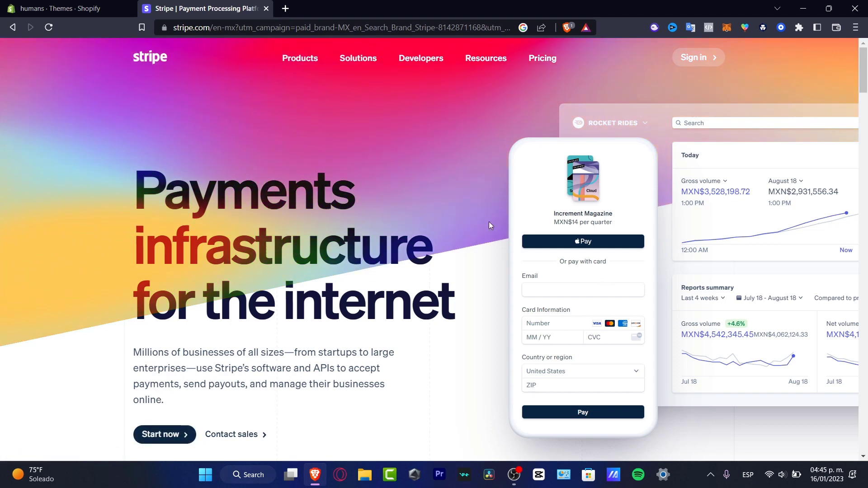
click(177, 436)
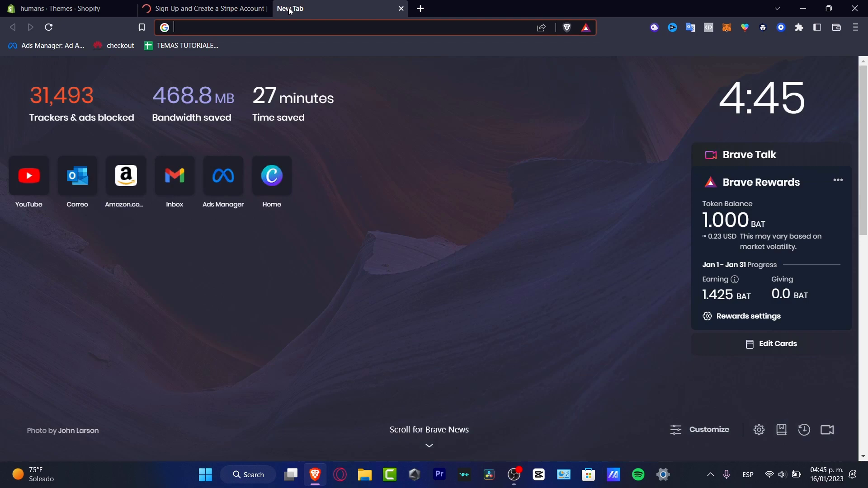
Search 'temporary e', open temp-mail.org and copy the generated disposable email address.
text(temporary e)
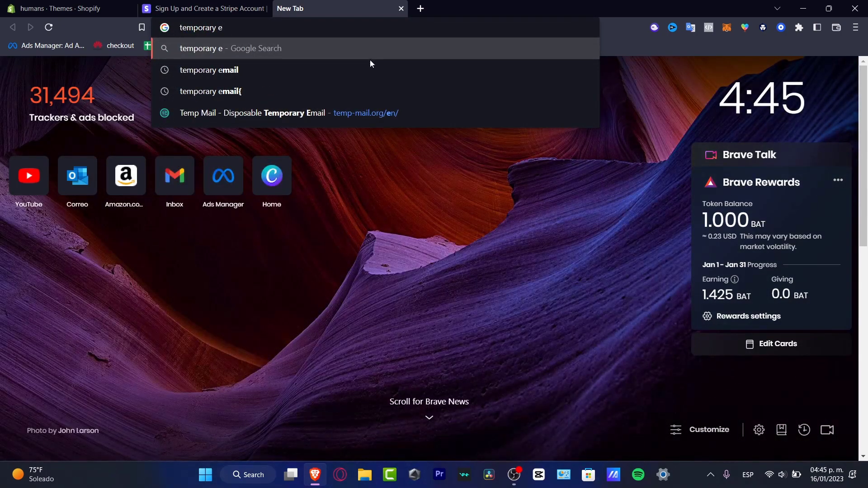
click(291, 118)
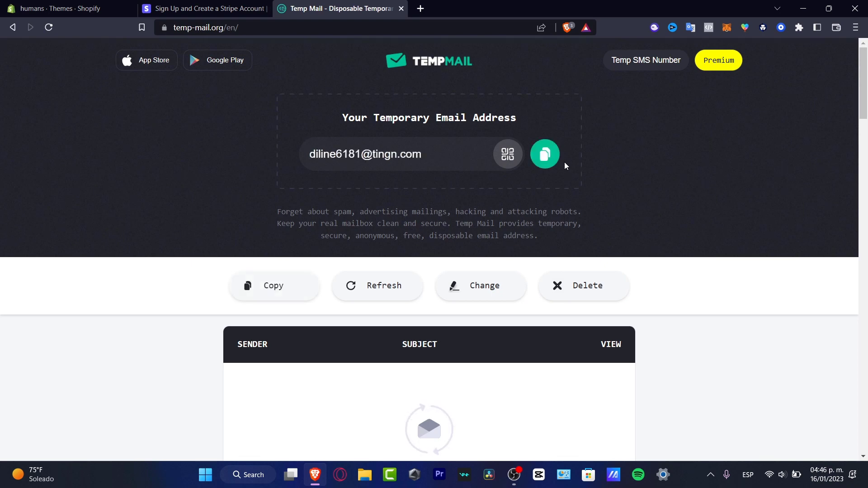
click(544, 155)
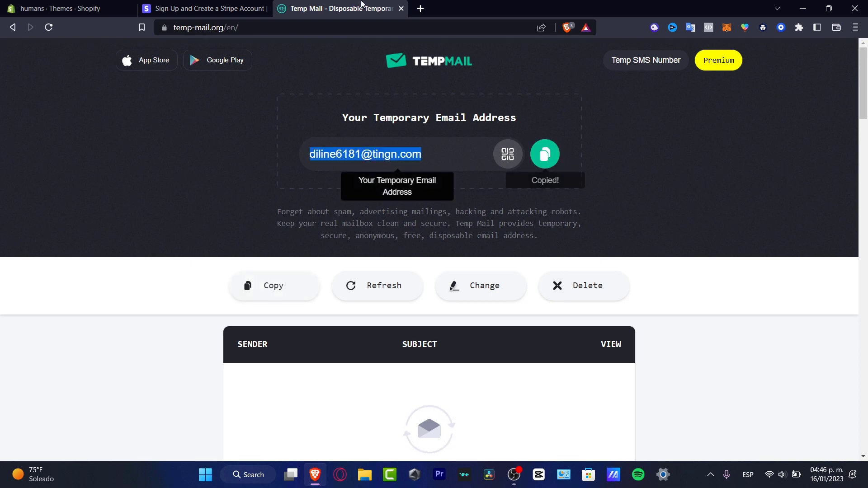
Paste the temporary email and enter the full name on the Stripe sign-up form.
click(218, 5)
key(ctrl+v)
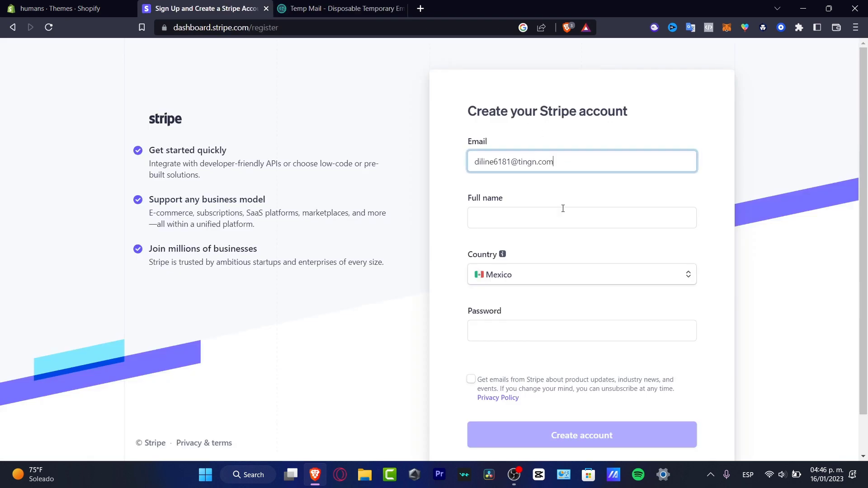
click(562, 208)
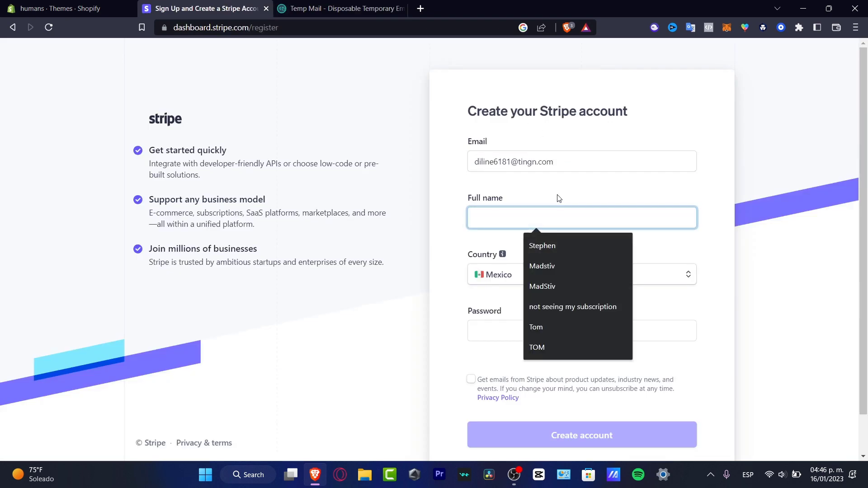
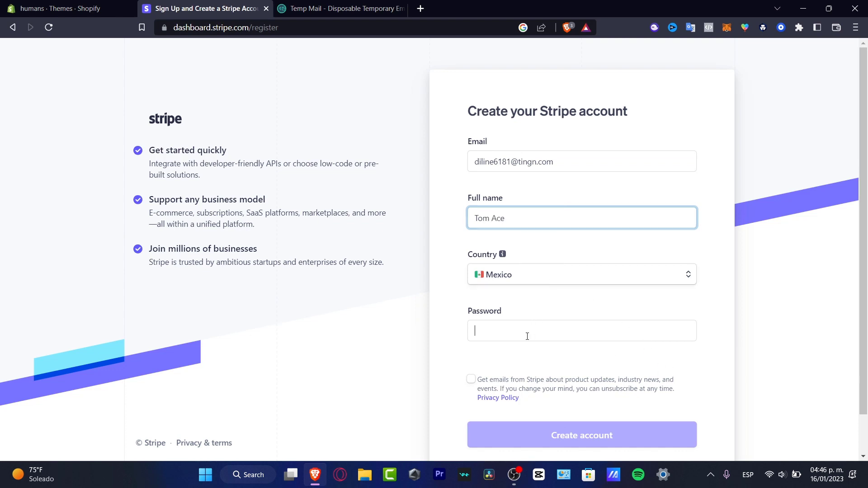
text(T)
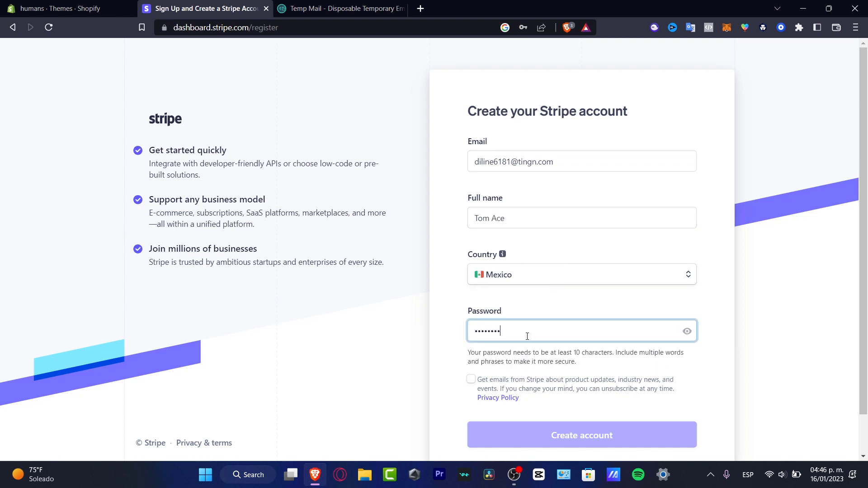
scroll(726, 370, down, 1)
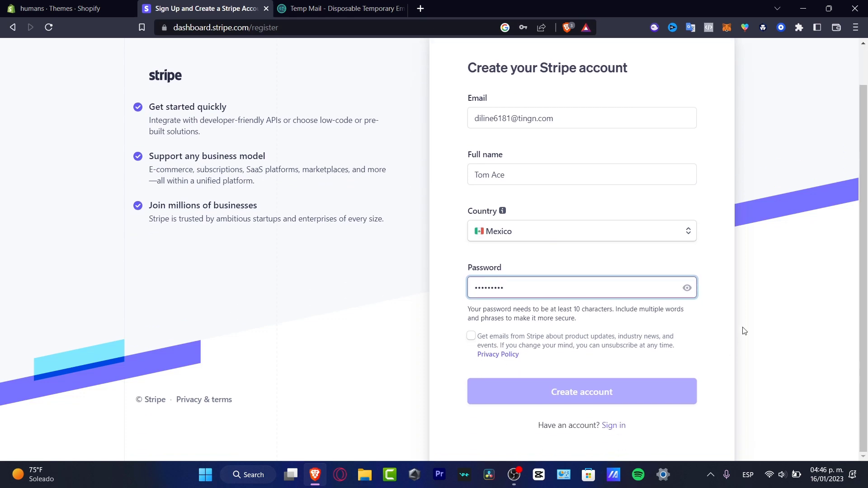
Shorten the password to meet the requirements, create the account and dismiss the save-password prompt.
click(579, 376)
click(575, 285)
key(BackSpace)
key(BackSpace)
key(BackSpace)
key(BackSpace)
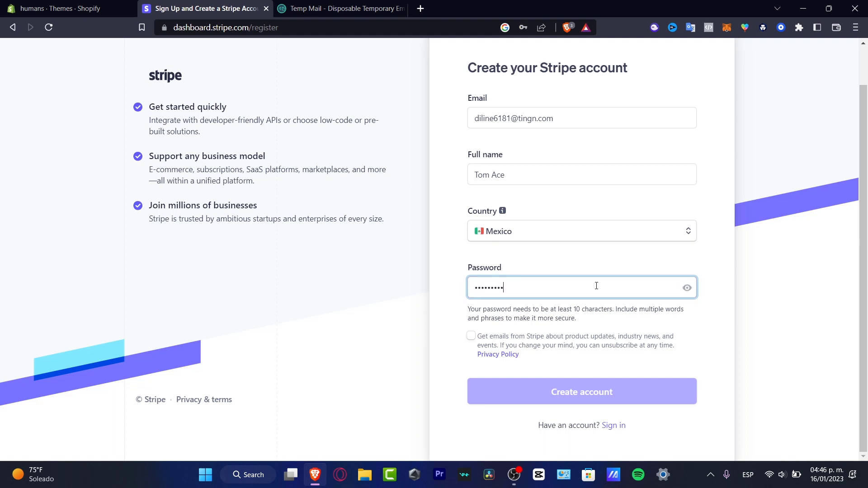
text(••)
click(638, 319)
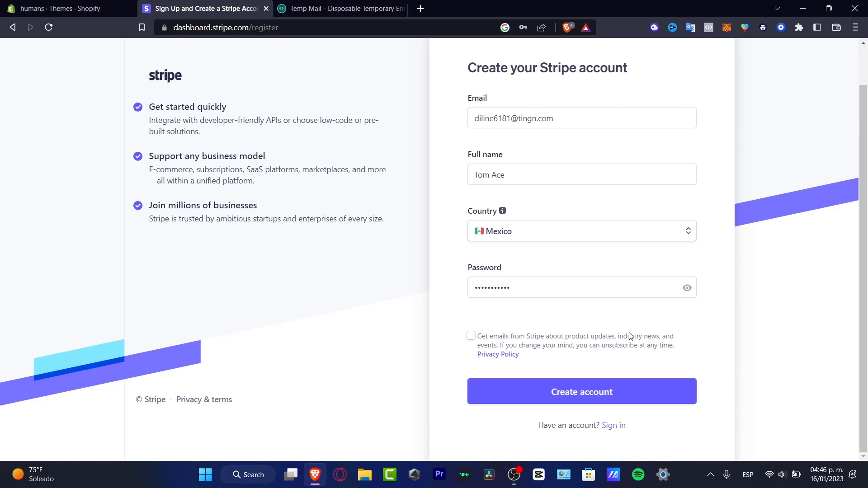
click(619, 391)
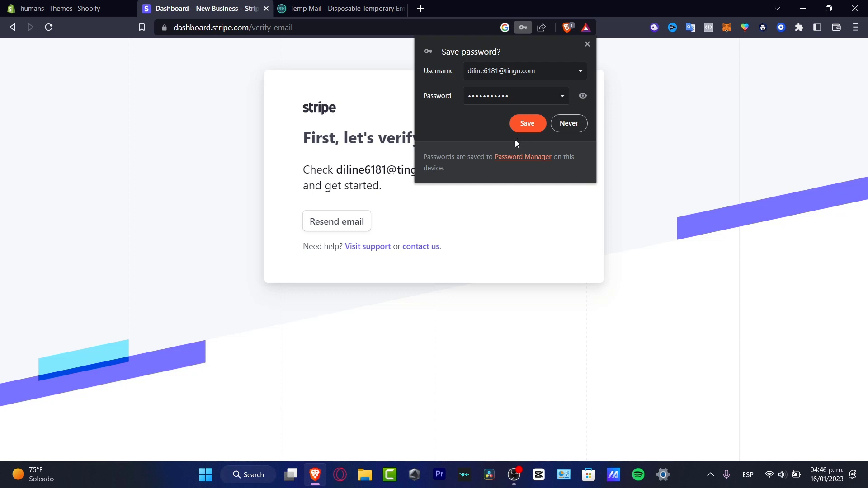
click(586, 44)
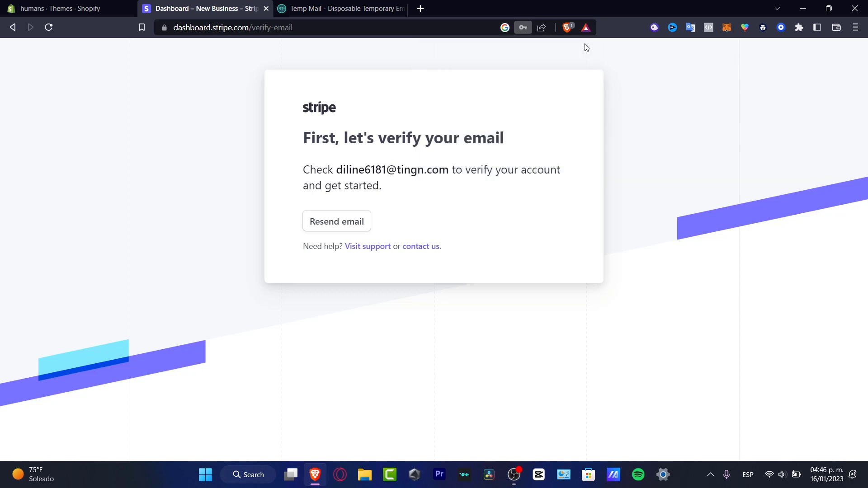
drag(527, 143, 343, 143)
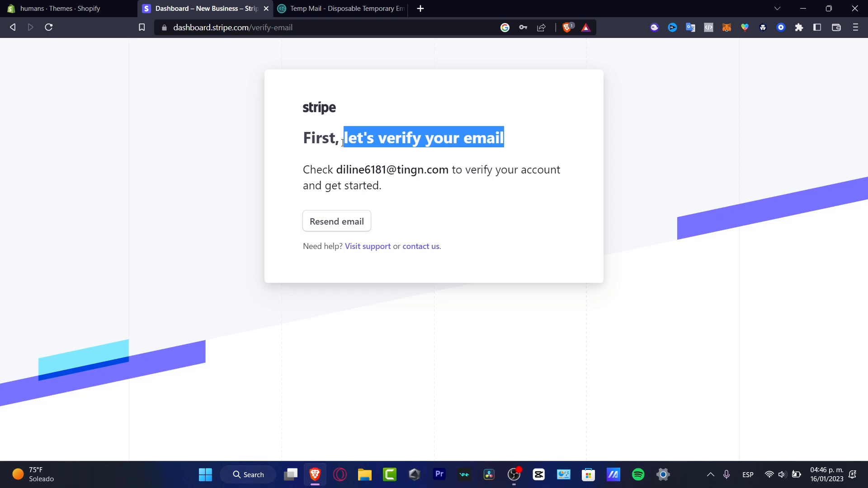
Open Stripe's verification email in the Temp Mail inbox and open its verify link in a new tab.
click(379, 8)
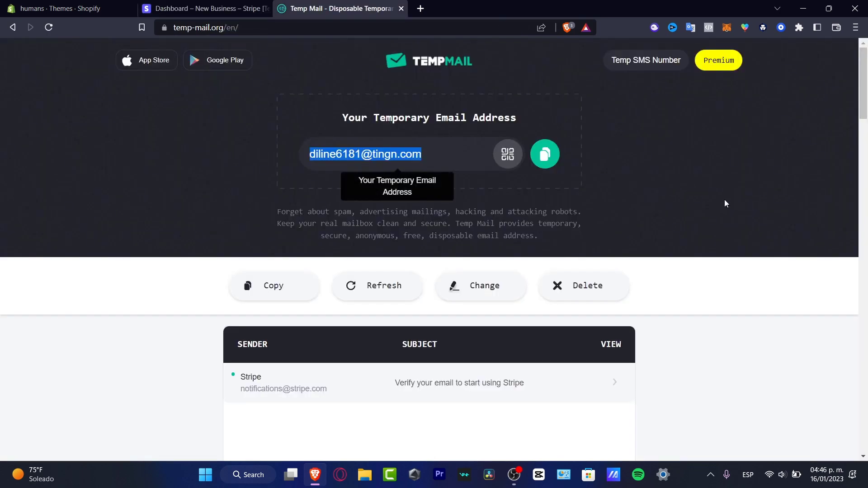
scroll(623, 221, down, 3)
click(307, 217)
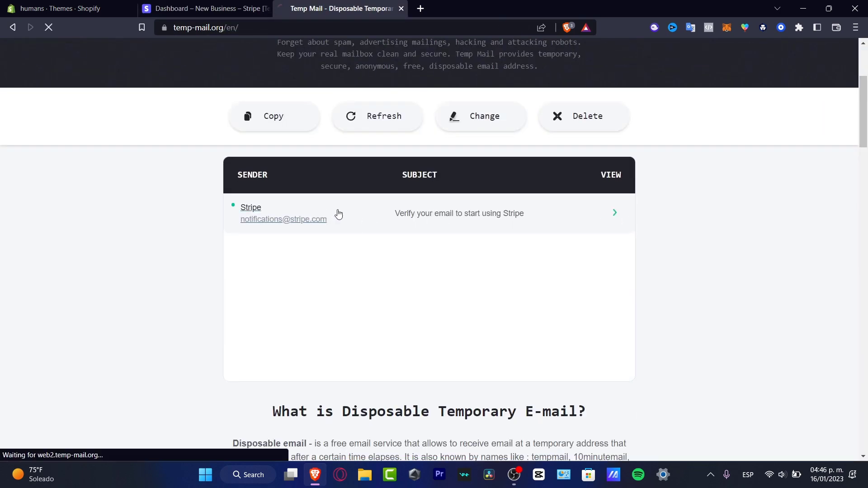
scroll(642, 312, down, 3)
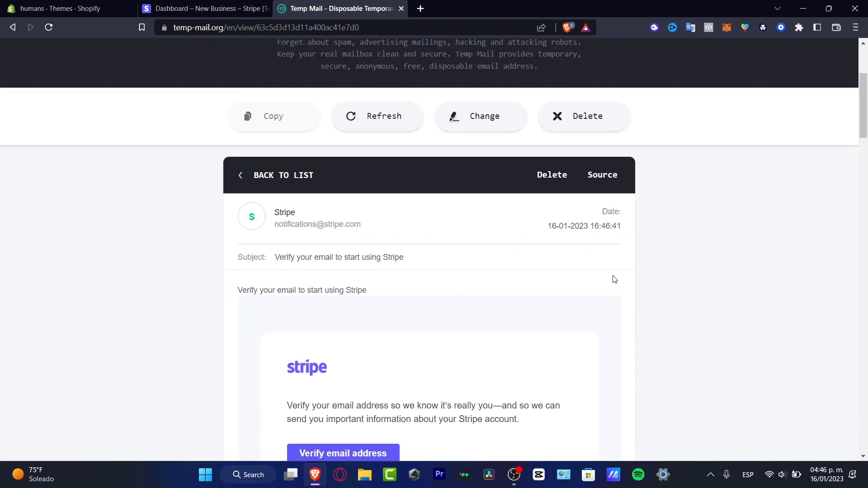
scroll(634, 290, down, 3)
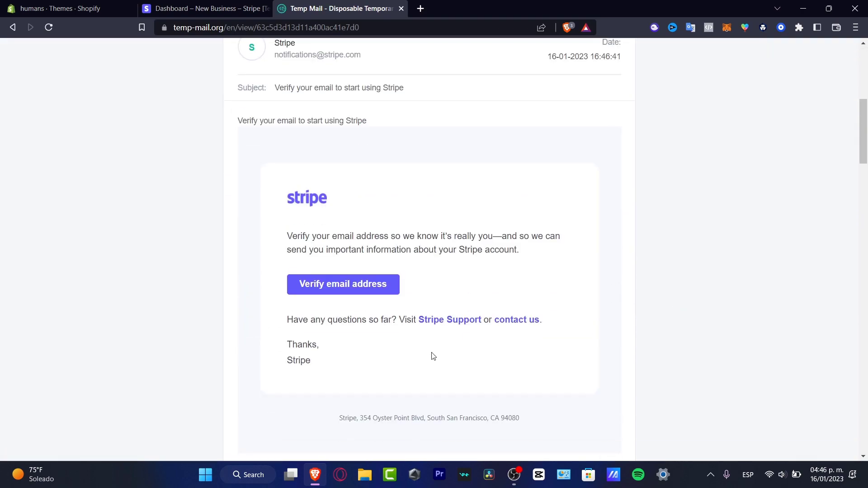
right_click(347, 292)
click(359, 295)
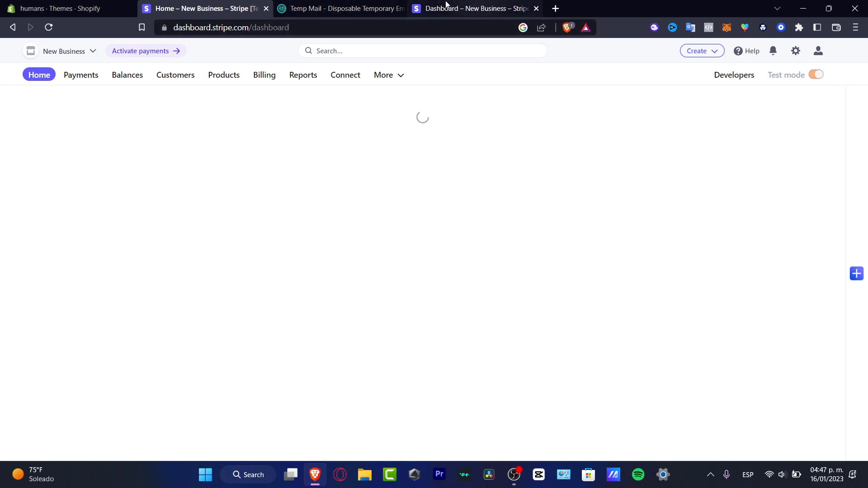
Switch to the newly opened Stripe Dashboard tab to begin payment activation.
click(462, 4)
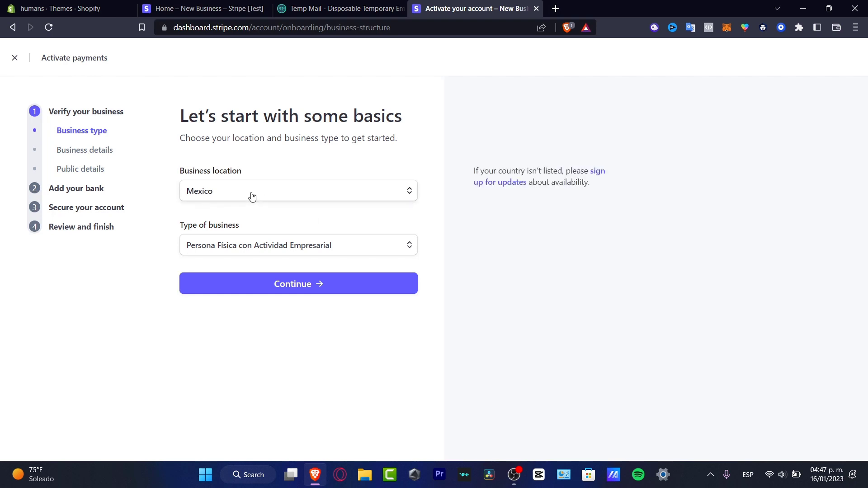
Keep Persona Física con Actividad Empresarial as the business type and continue.
click(267, 249)
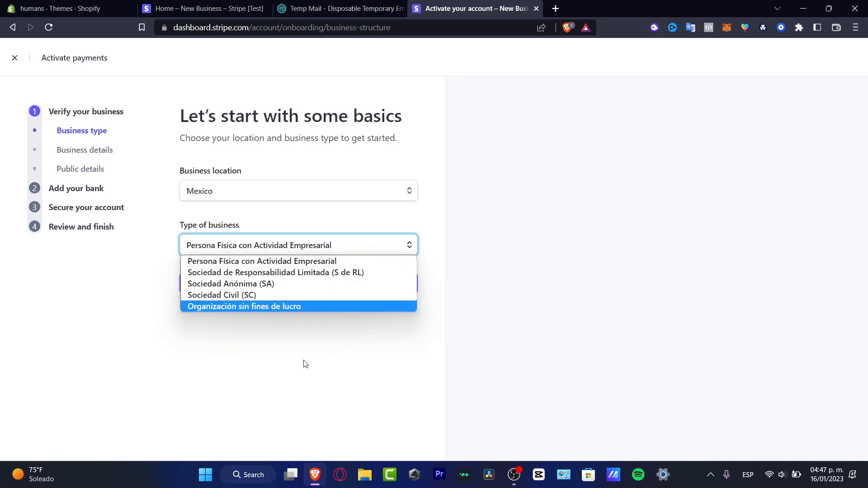
click(321, 345)
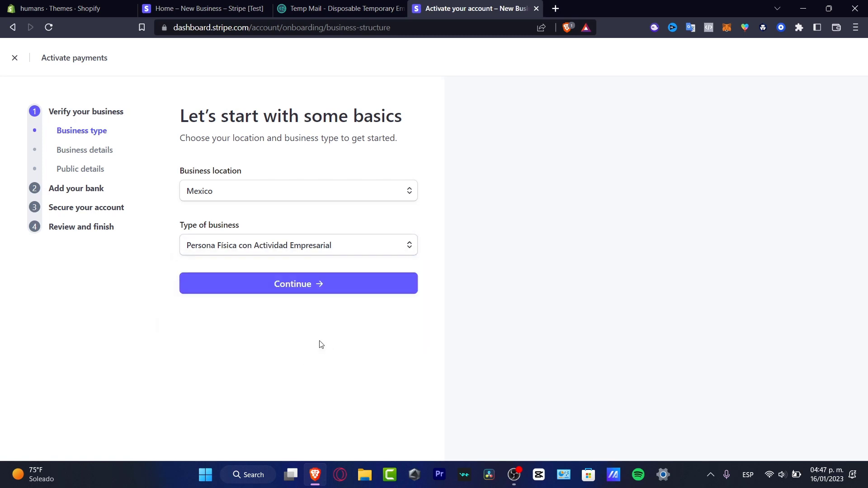
click(308, 289)
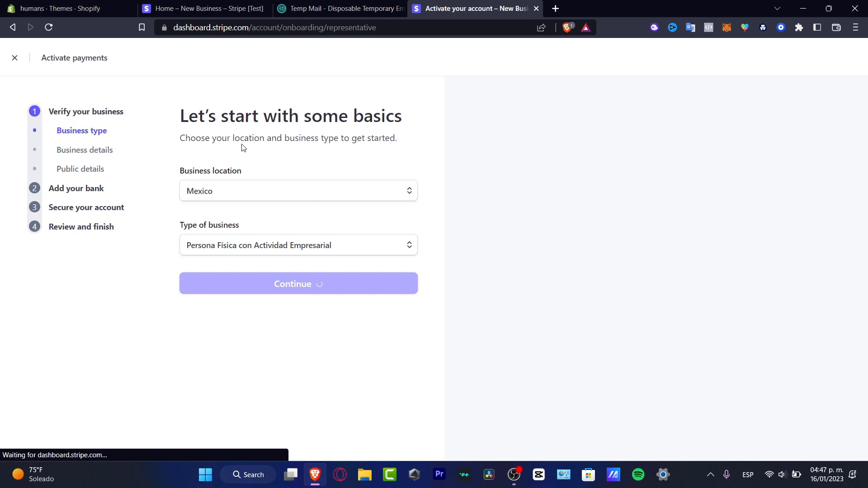
Look through the legal name, phone number and Personal RFC fields without filling them in.
click(279, 203)
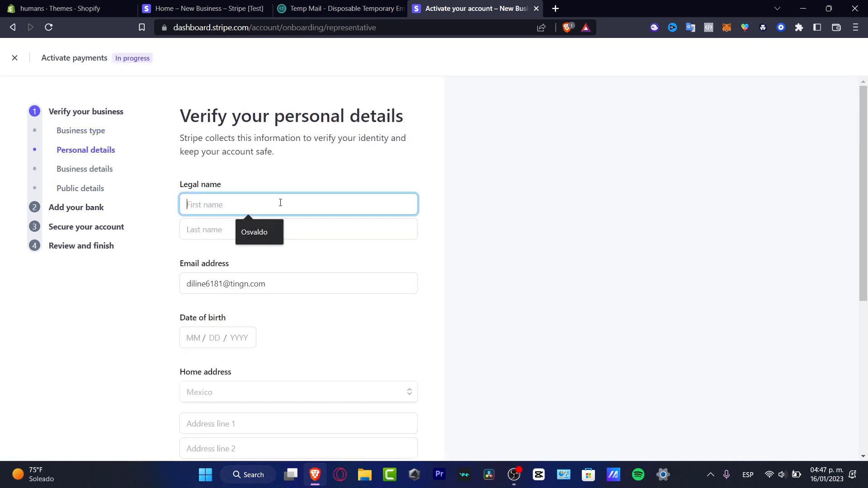
scroll(279, 288, down, 4)
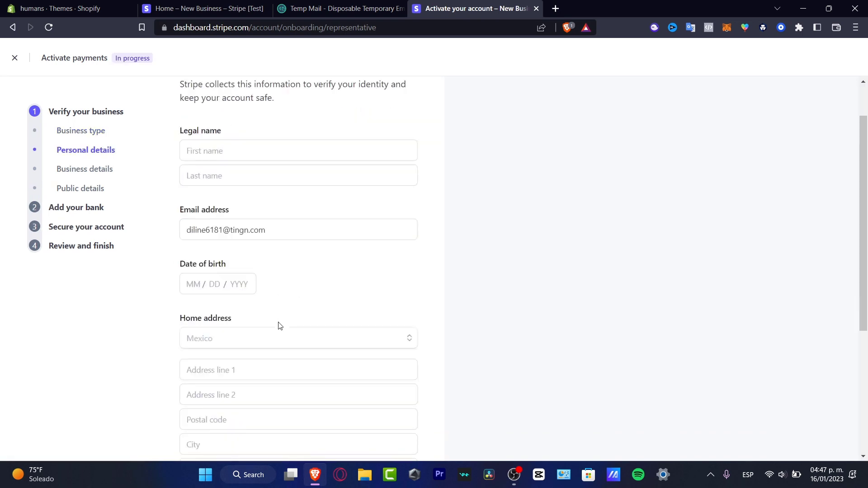
scroll(277, 295, down, 2)
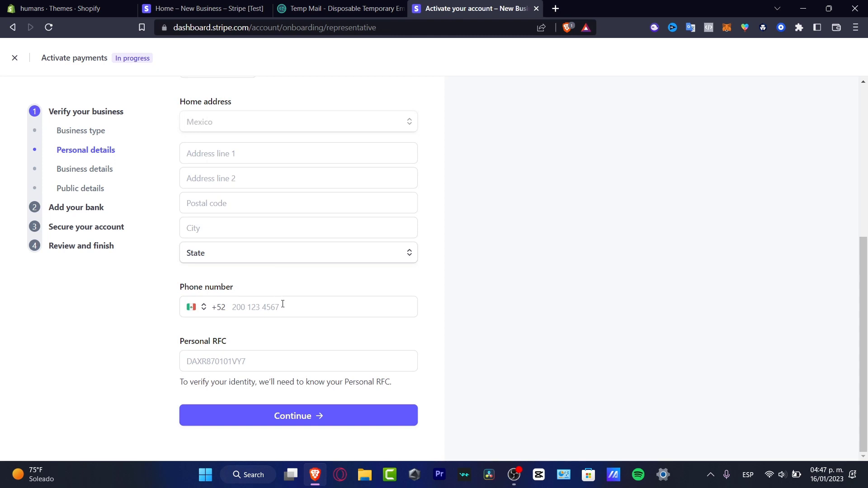
click(284, 304)
click(232, 361)
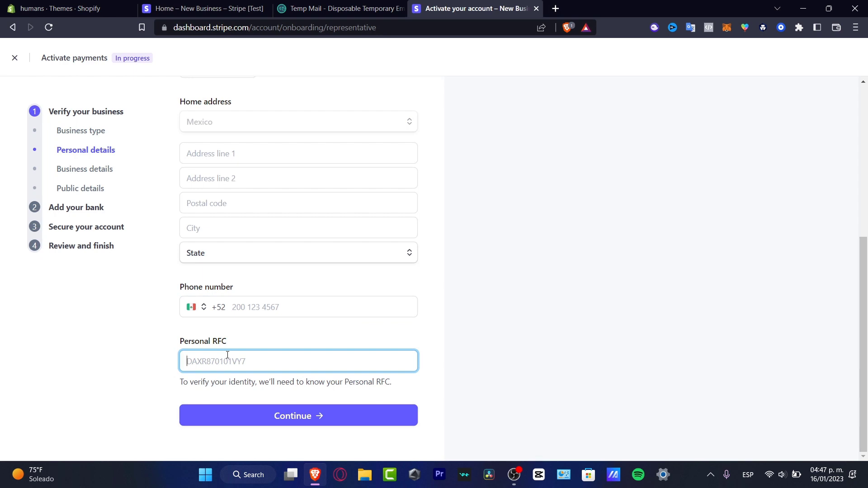
drag(211, 337, 226, 343)
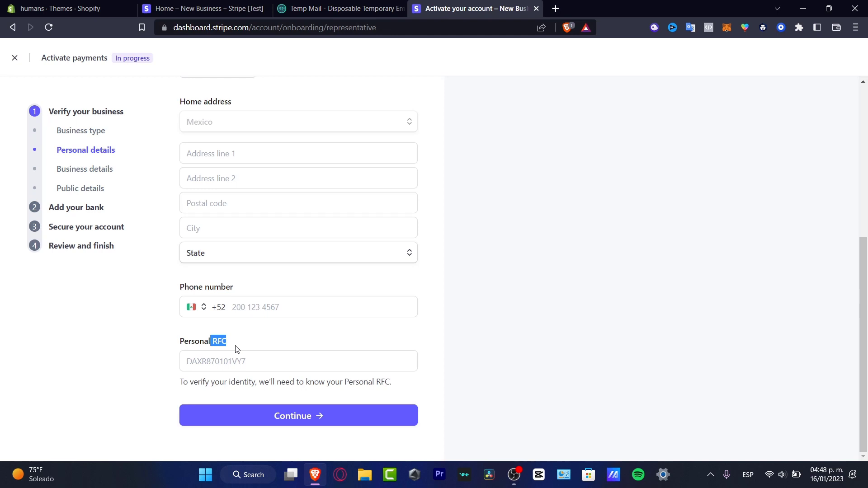
click(234, 360)
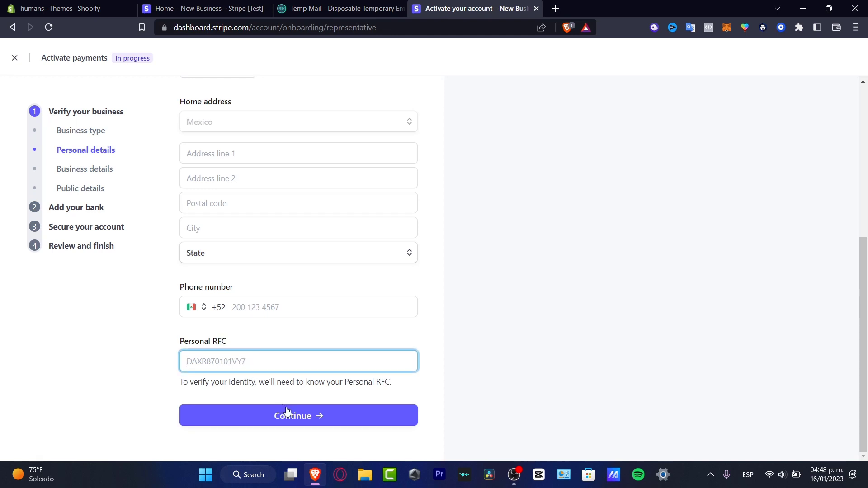
Open Business details, browse the Industry, website and product description fields, then move to Public details.
click(99, 170)
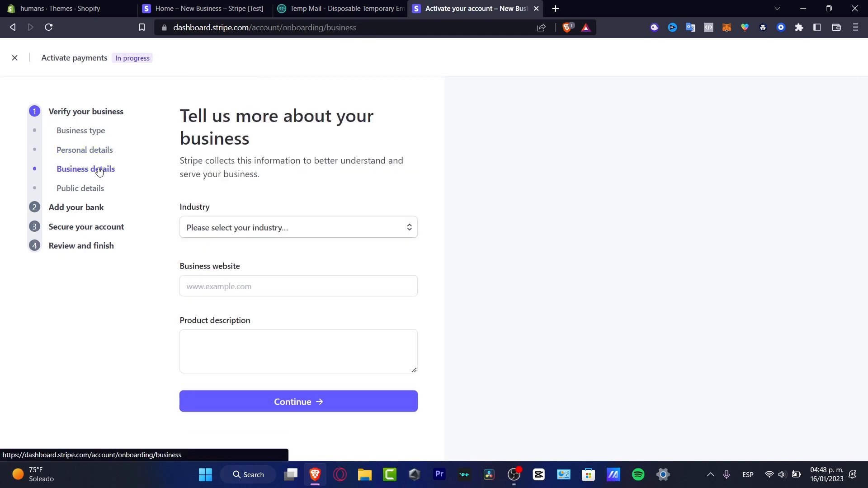
click(240, 234)
click(240, 239)
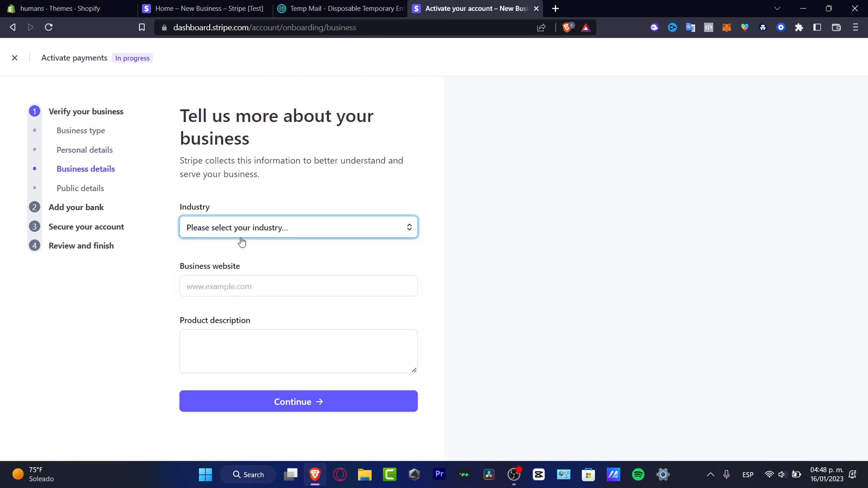
click(218, 290)
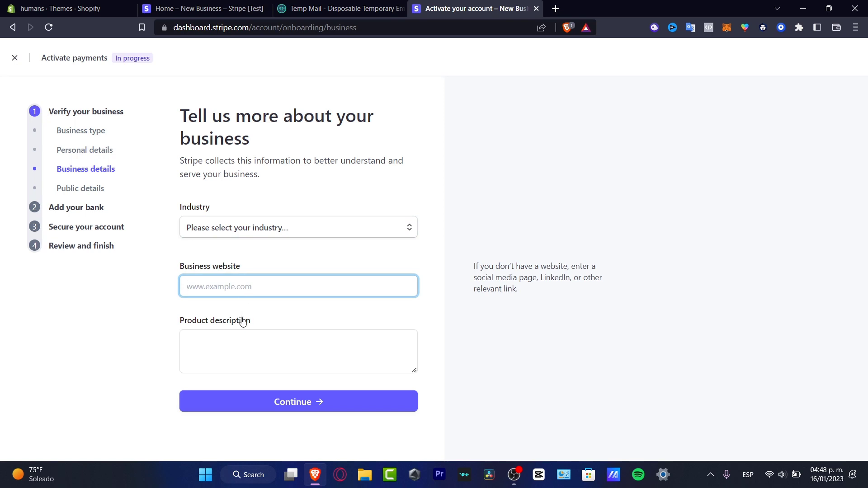
click(240, 336)
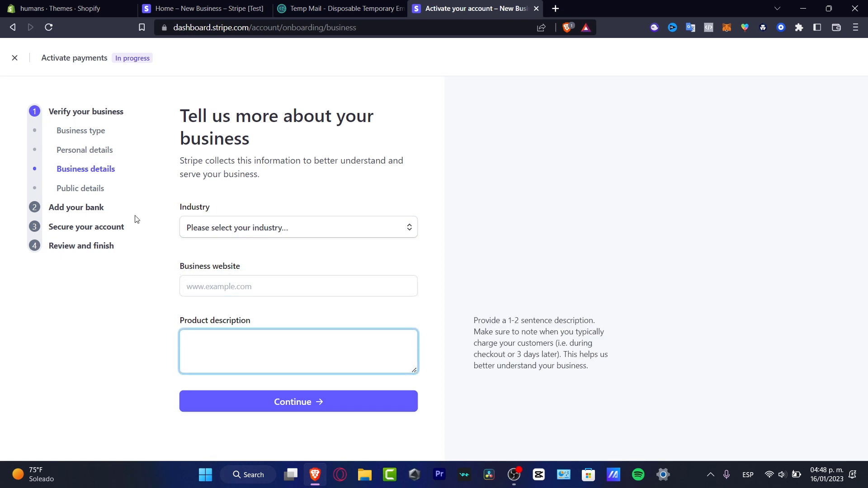
click(100, 190)
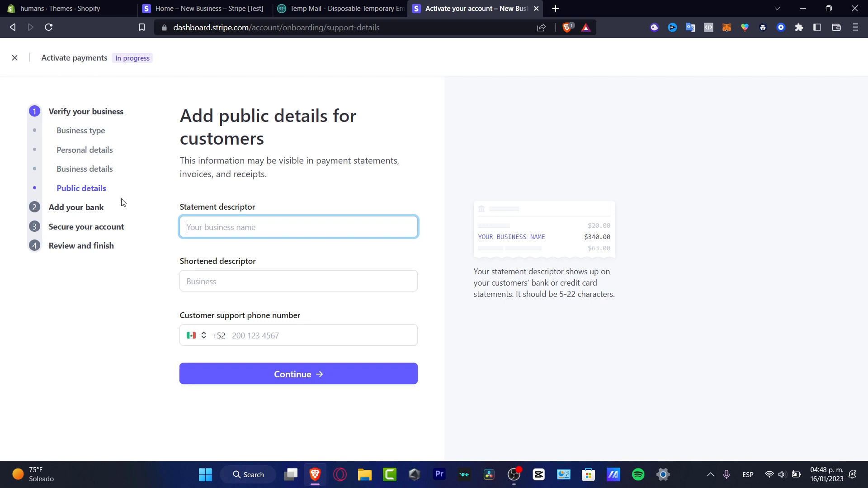
Autofill the shortened descriptor with SUBSTACK, then try jumping ahead to the Add your bank step.
click(275, 278)
click(272, 308)
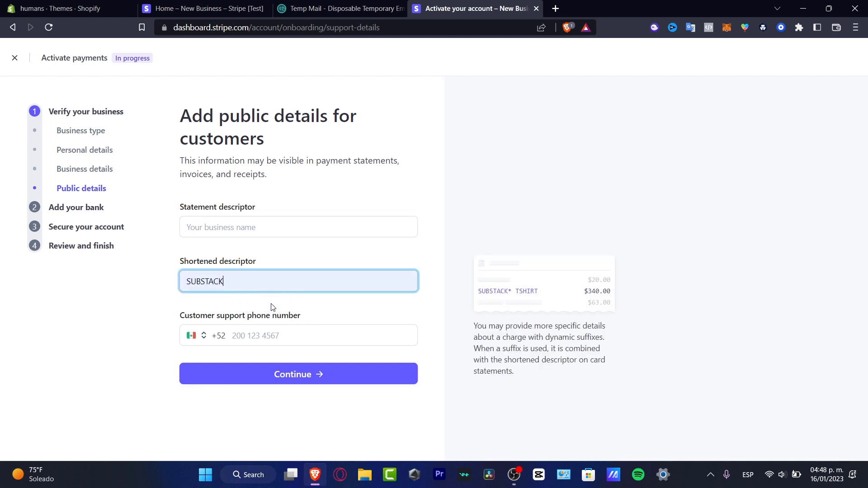
click(258, 334)
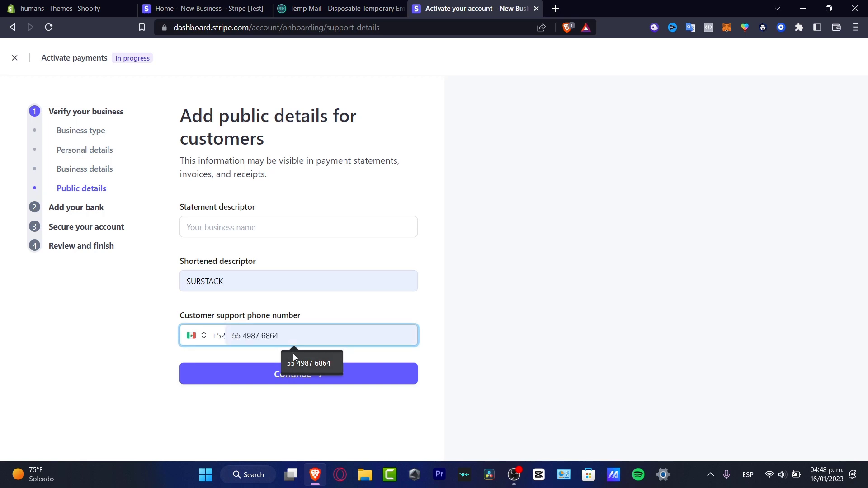
click(98, 211)
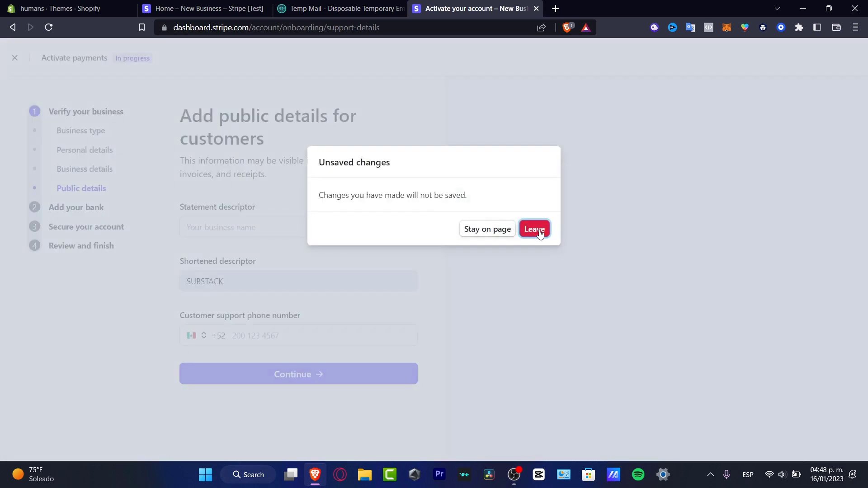
Leave without saving, skip the CLABE bank and security steps, and review the activation summary.
click(535, 230)
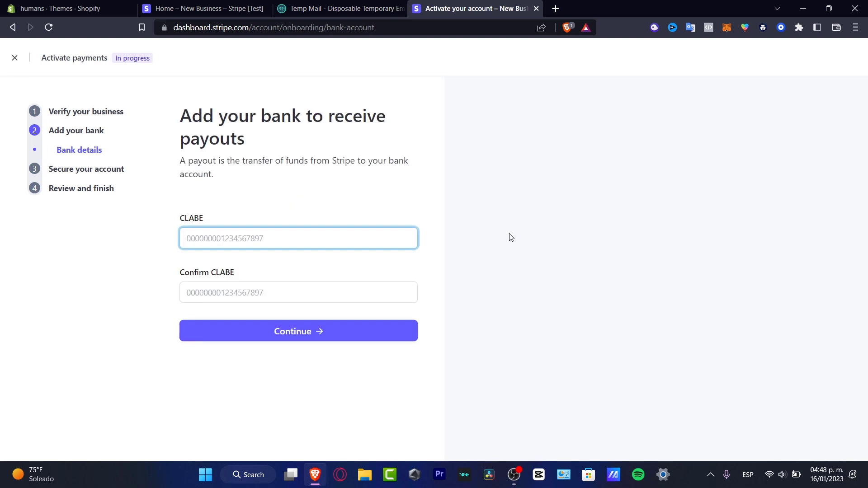
click(316, 238)
click(312, 292)
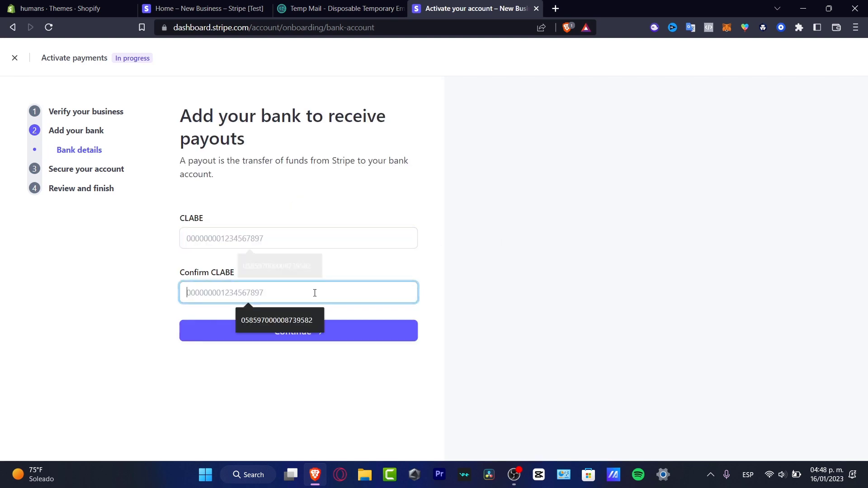
click(107, 171)
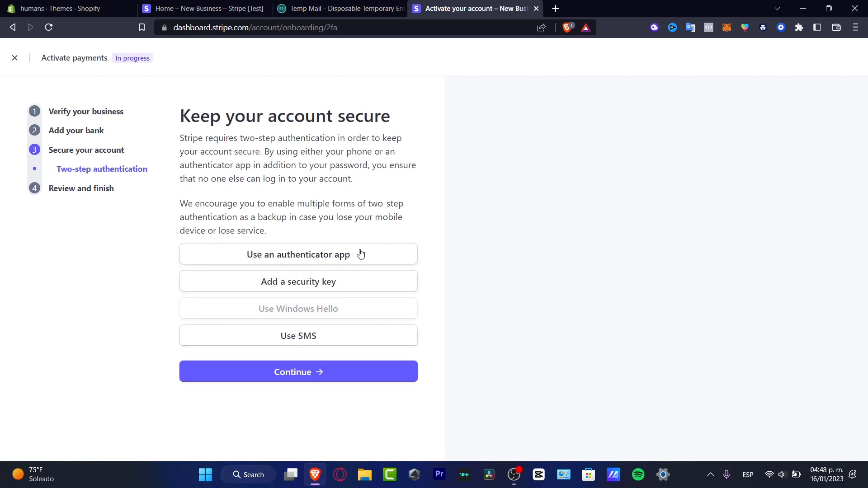
click(104, 188)
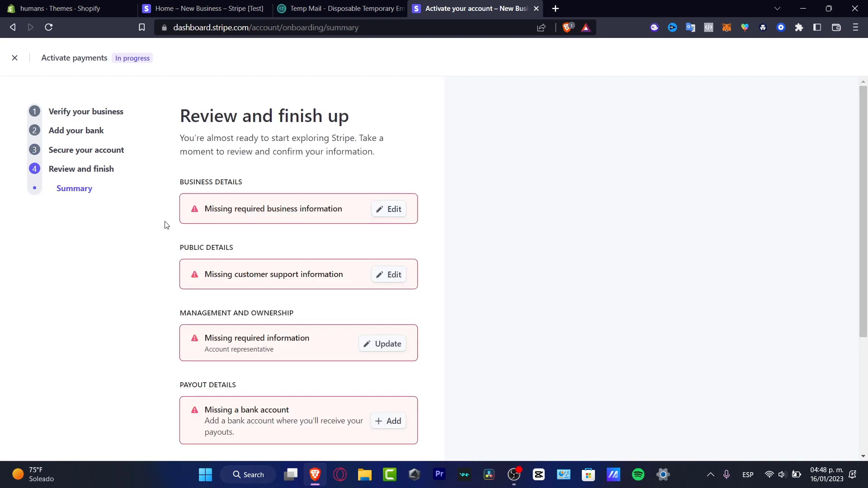
scroll(397, 338, down, 4)
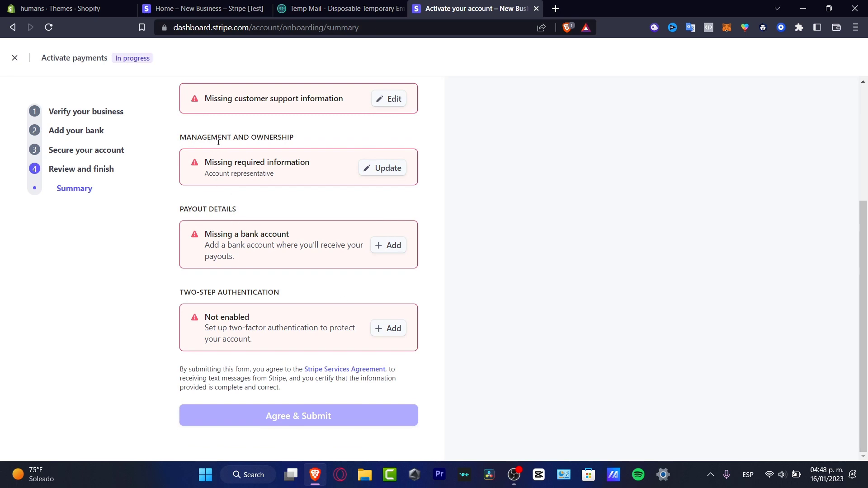
Close the 'Activate your account' tab and scroll the Home dashboard down to the Reports overview charts.
click(181, 8)
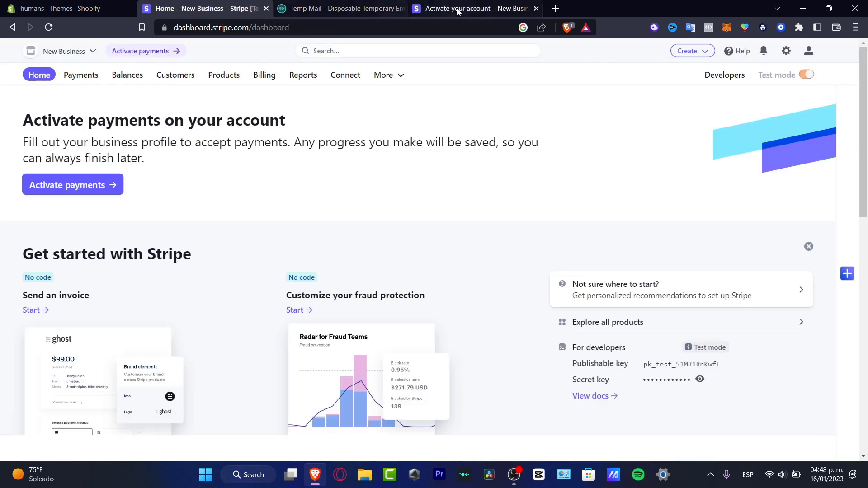
click(536, 8)
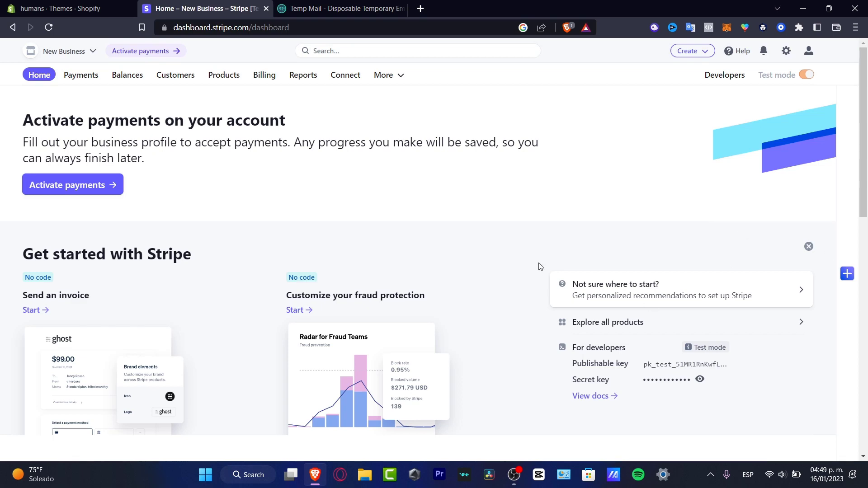
scroll(541, 267, down, 4)
scroll(551, 269, down, 4)
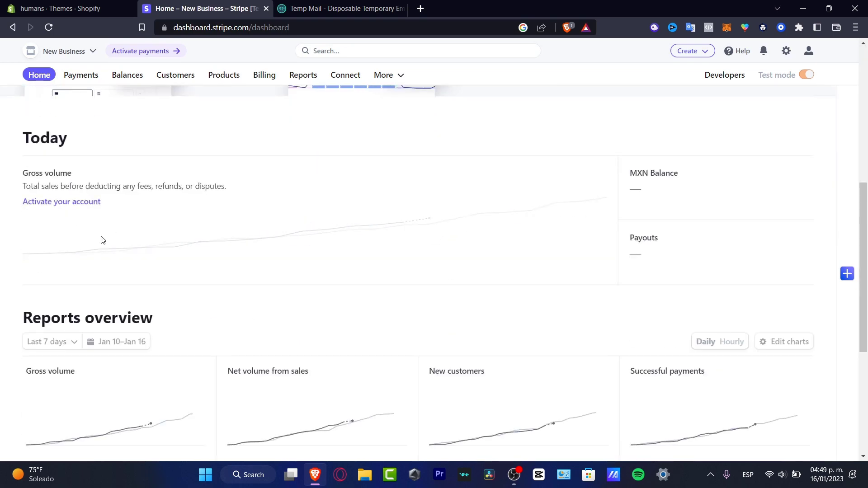
scroll(469, 246, down, 1)
scroll(470, 245, down, 3)
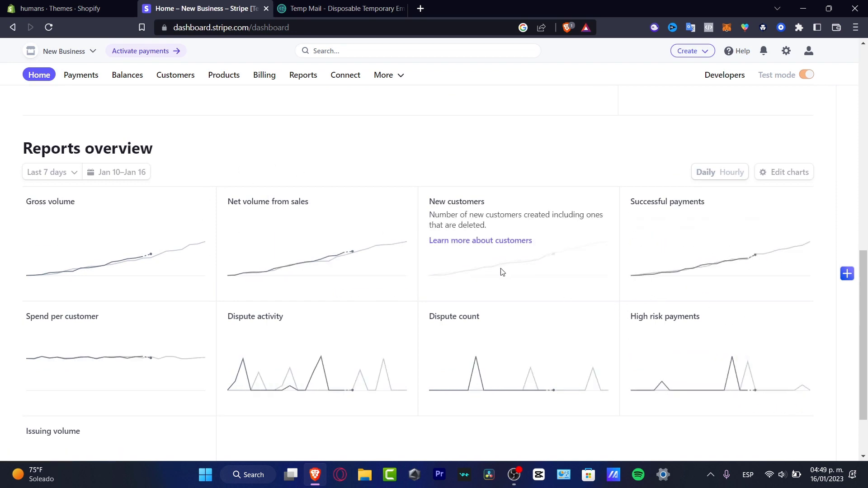
scroll(485, 263, down, 2)
scroll(479, 280, up, 10)
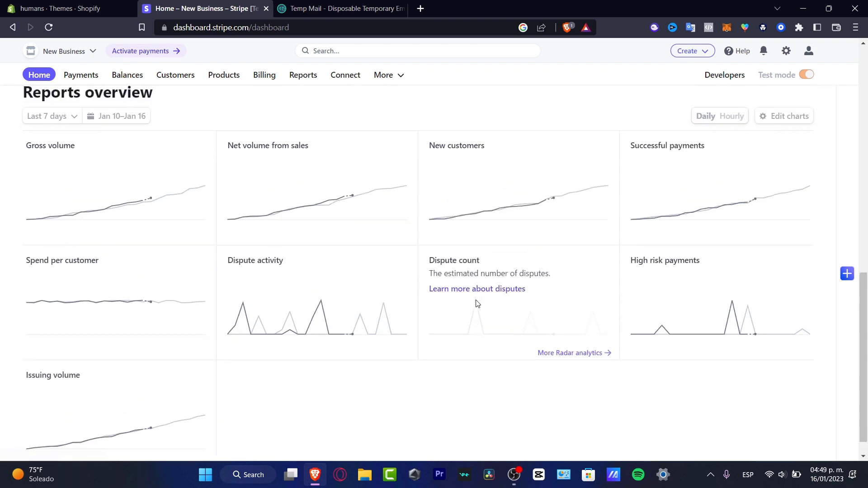
Open the Payments overview and scroll briefly through it.
click(89, 81)
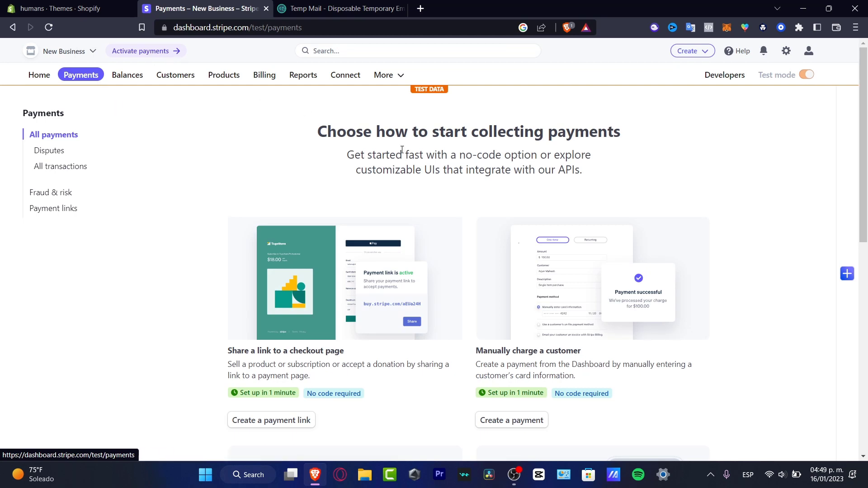
scroll(571, 178, down, 10)
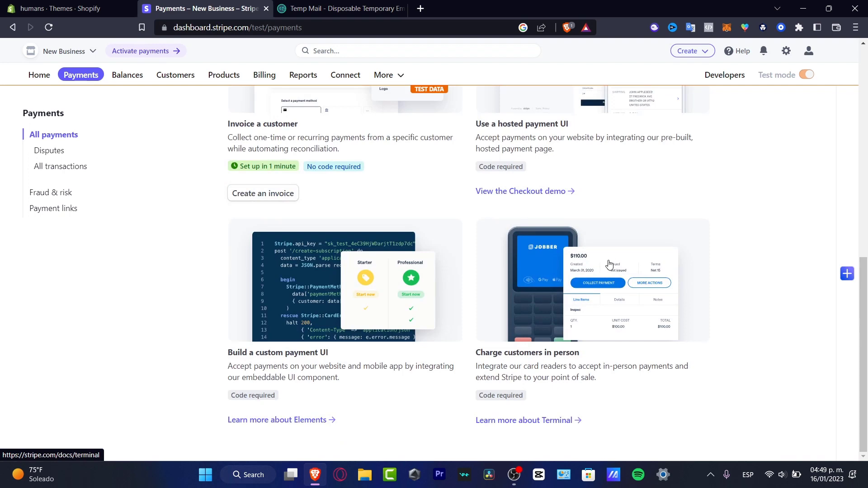
scroll(608, 263, up, 10)
Open Balances overview and review the $0.00 funds on hold, incoming and outgoing totals.
click(128, 77)
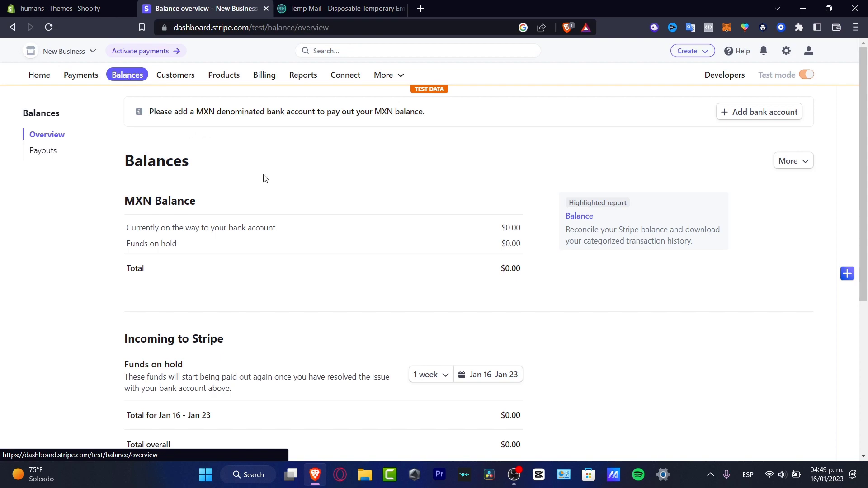
scroll(308, 285, down, 4)
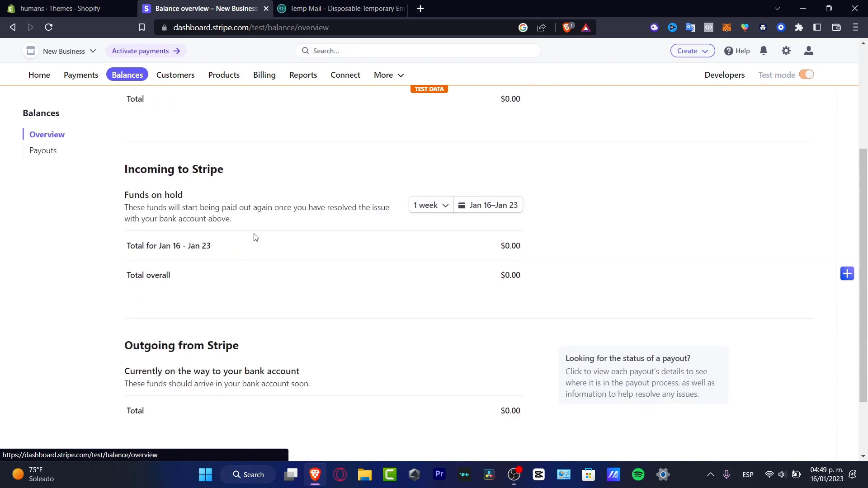
click(442, 206)
key(Escape)
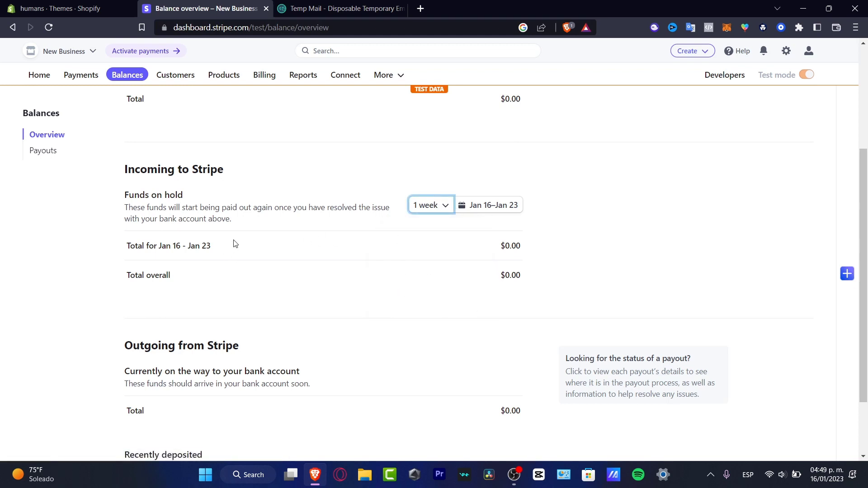
drag(191, 202, 136, 188)
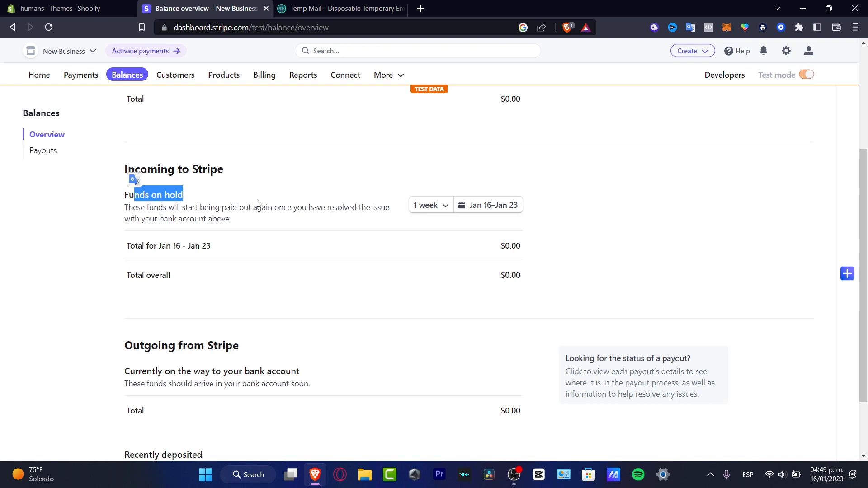
Open the Customers list and try the Card, Created date and Email filters.
click(192, 79)
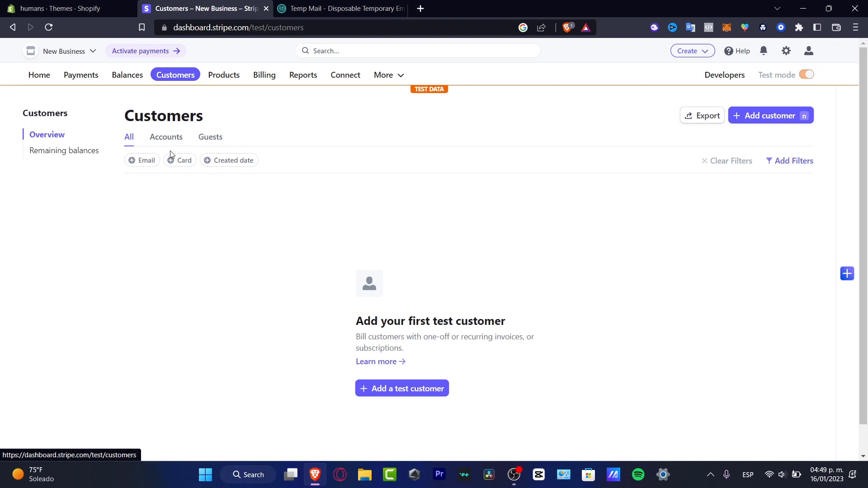
click(185, 163)
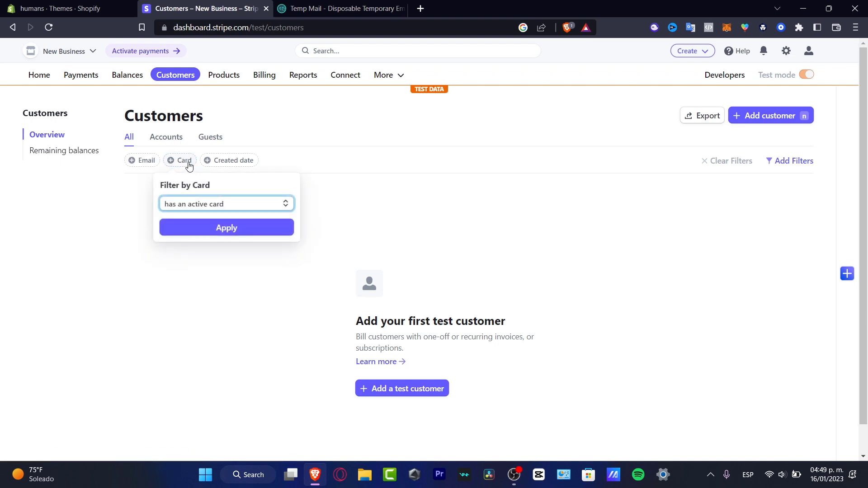
click(220, 162)
click(313, 167)
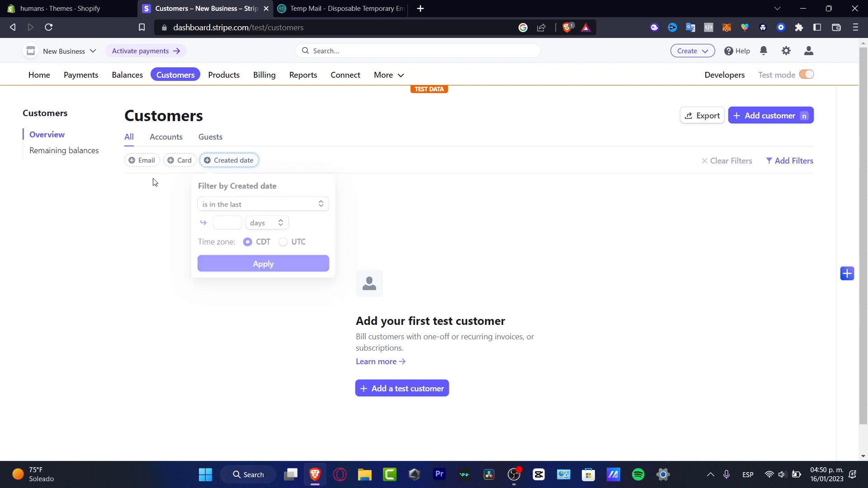
click(148, 160)
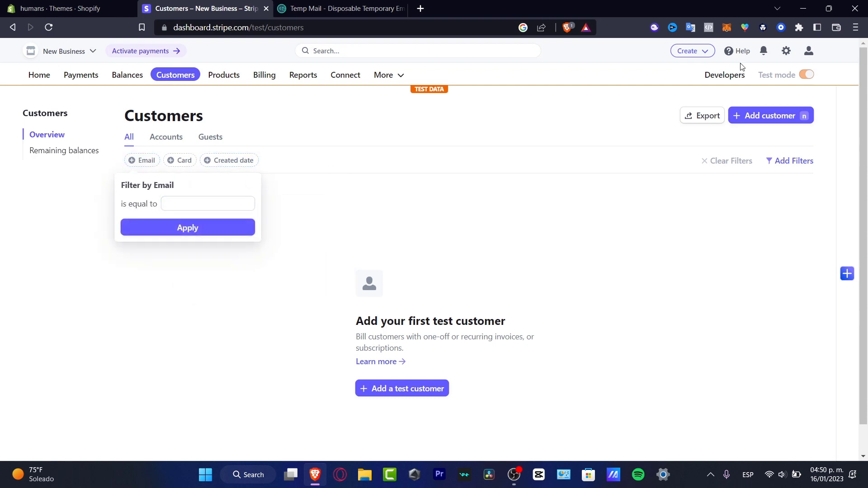
Add a customer with a name, account e-mail and description 'This is a recurrent buyer'.
click(777, 121)
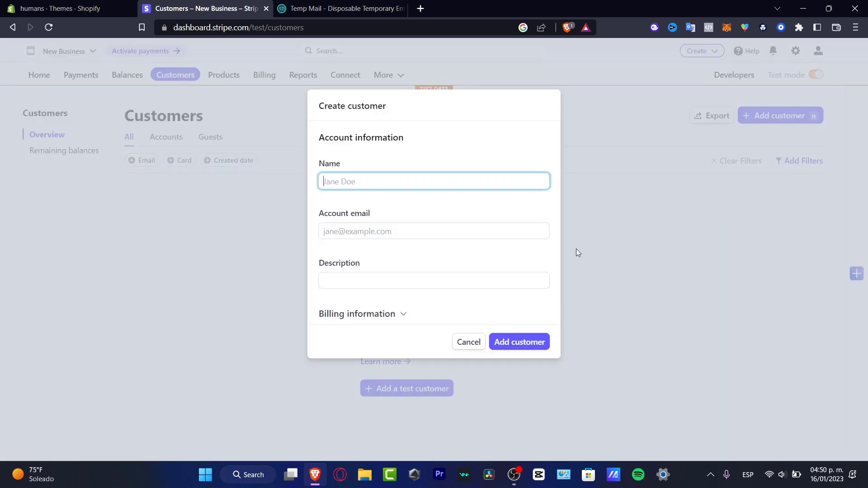
text(Jane Example)
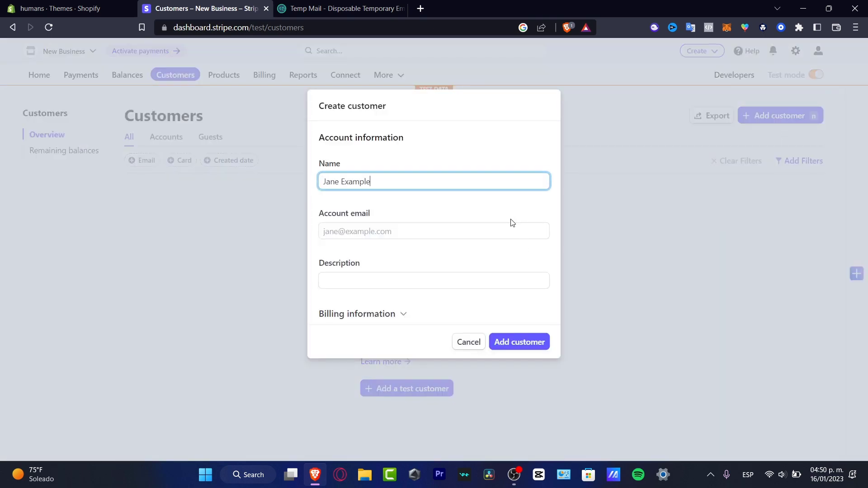
key(Tab)
text(exam)
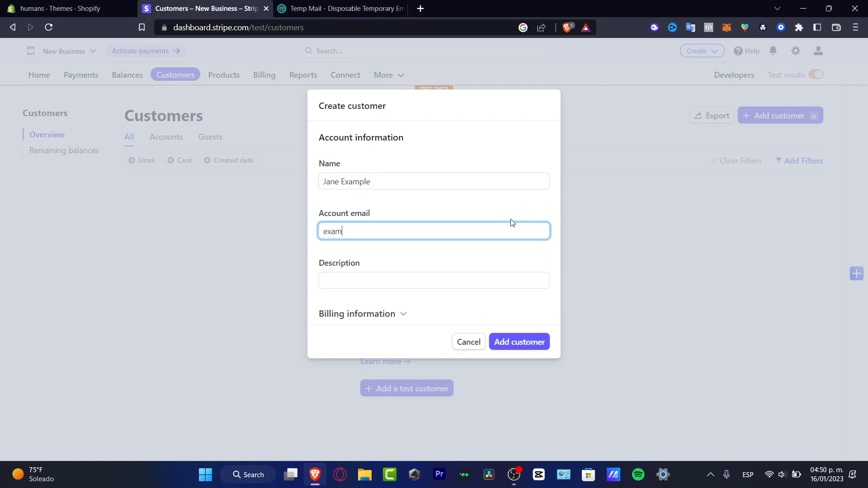
text(ple@example.com)
key(Tab)
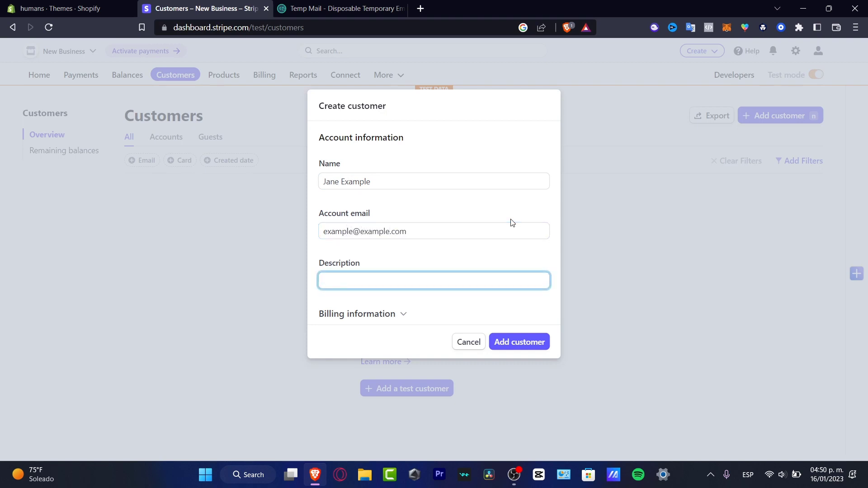
text(This is a recurrent buyer)
click(390, 317)
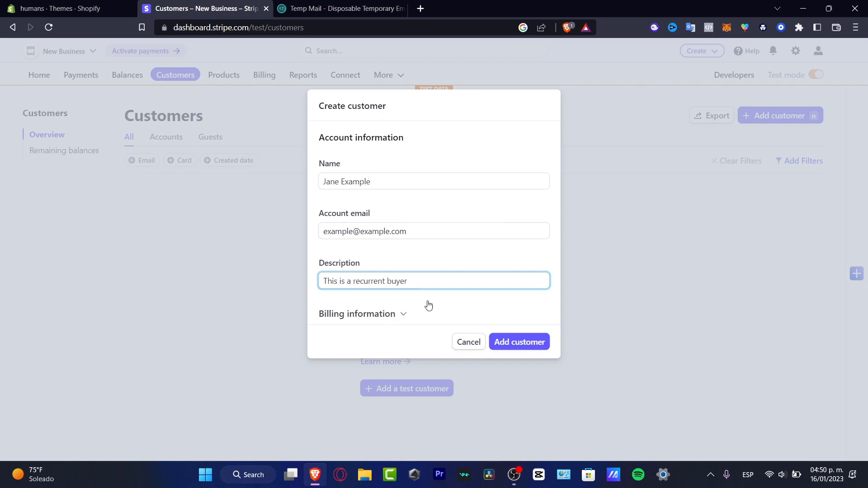
scroll(478, 254, down, 3)
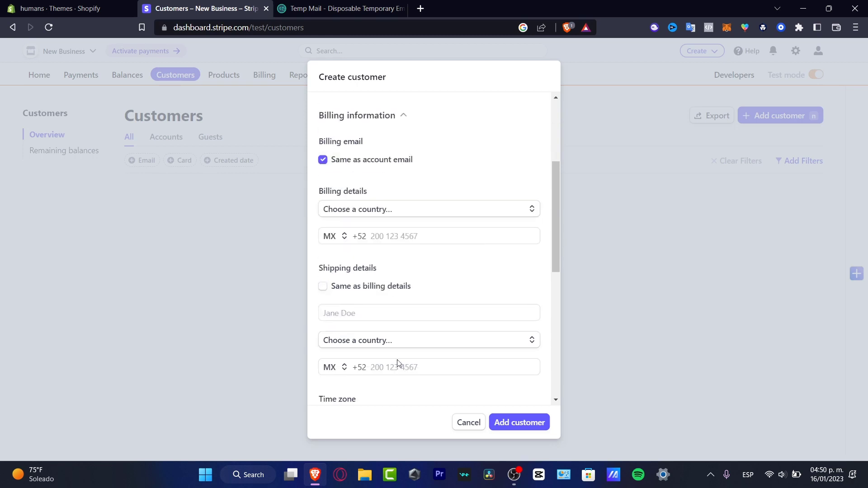
scroll(402, 353, down, 3)
scroll(394, 233, down, 3)
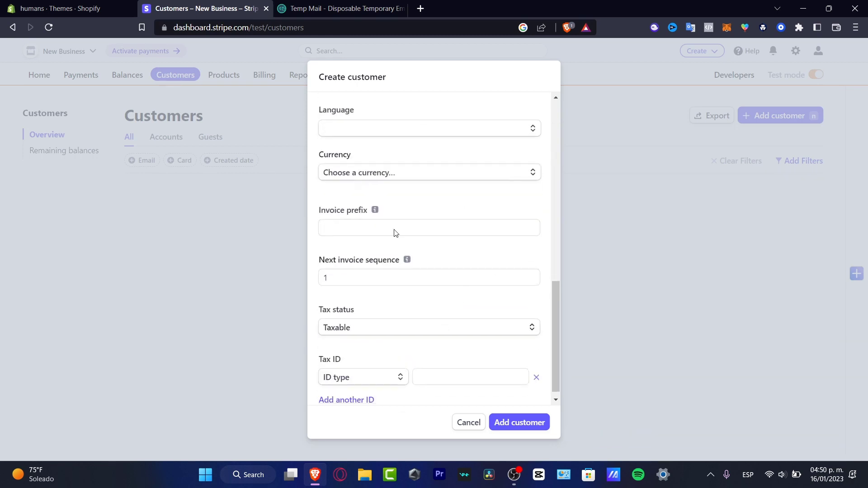
scroll(478, 332, down, 1)
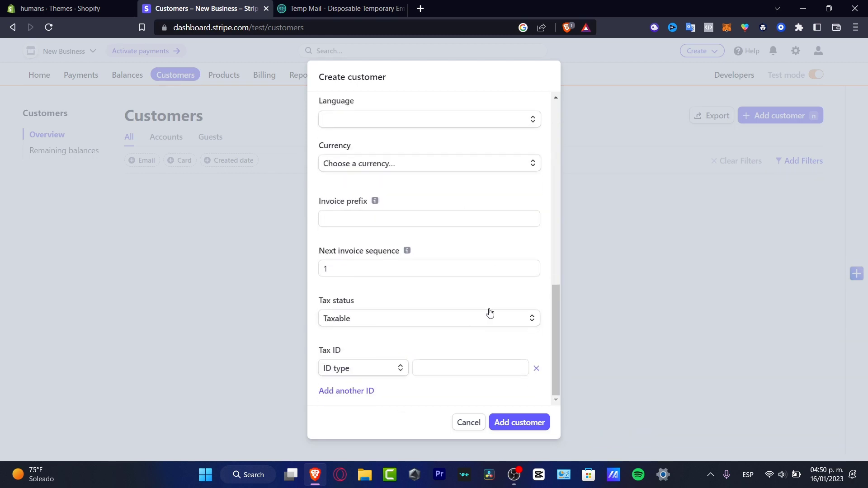
click(542, 421)
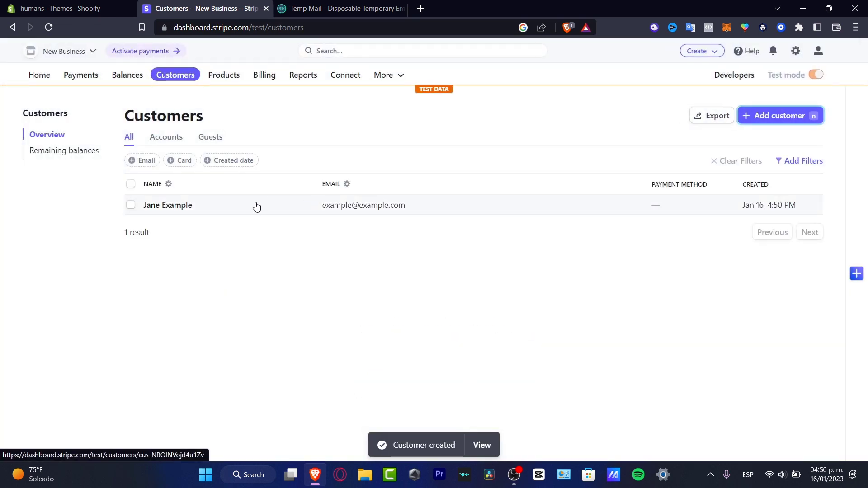
Try the Accounts and Guests customer filters, then go to the Products catalog.
click(172, 137)
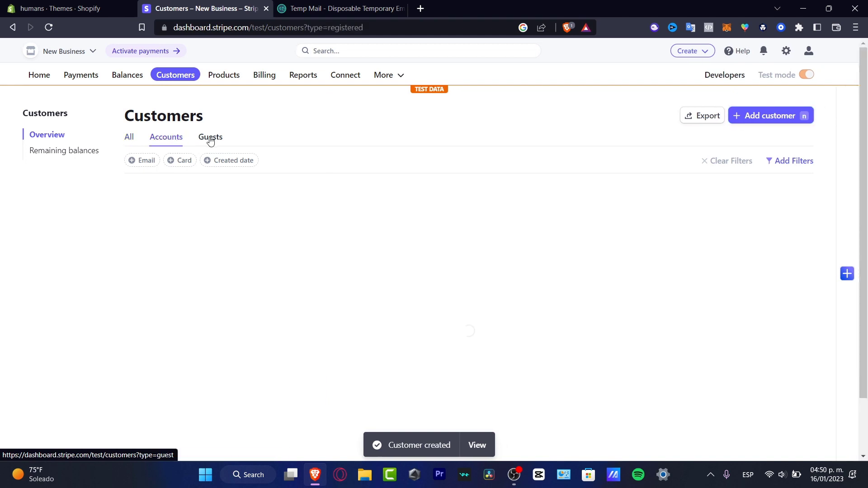
click(210, 140)
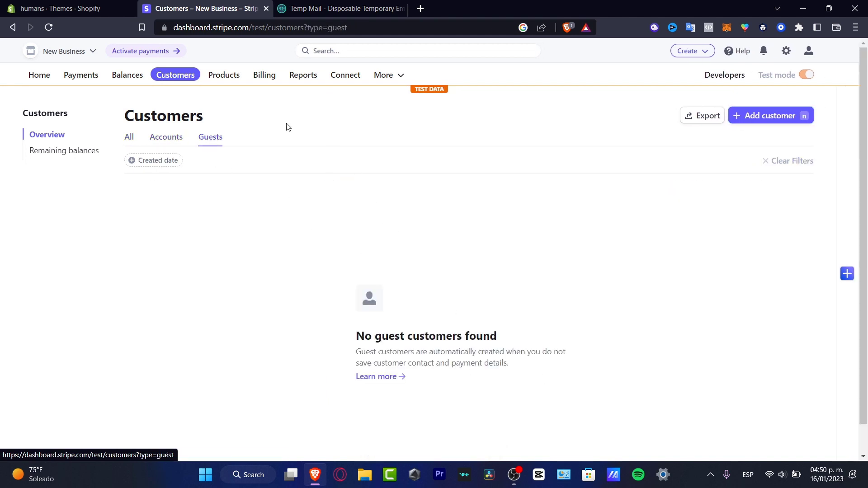
click(224, 79)
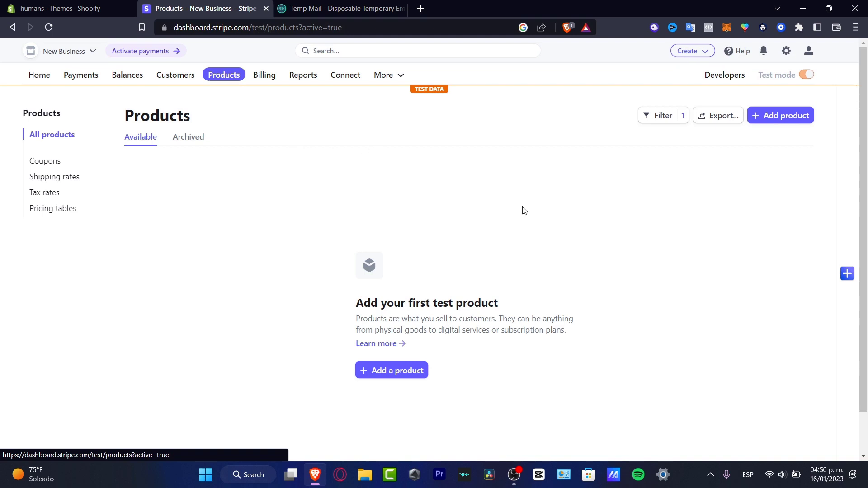
Start a new product form, look through it, and close it without saving.
click(795, 122)
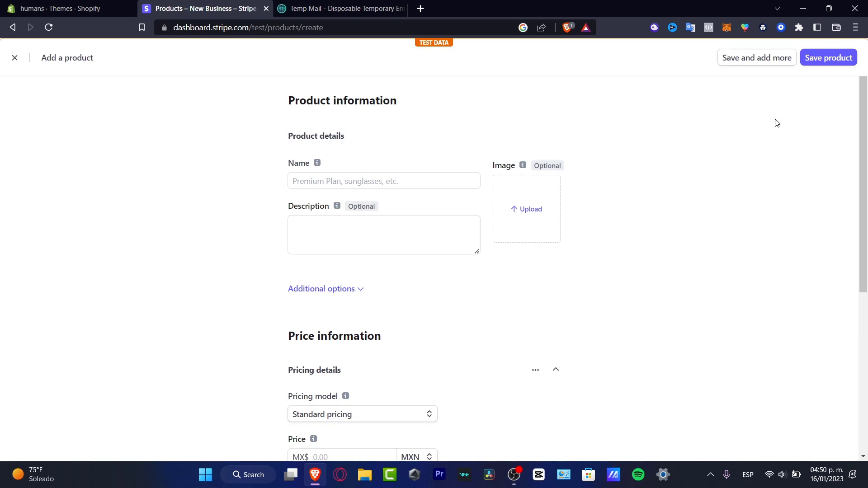
click(424, 236)
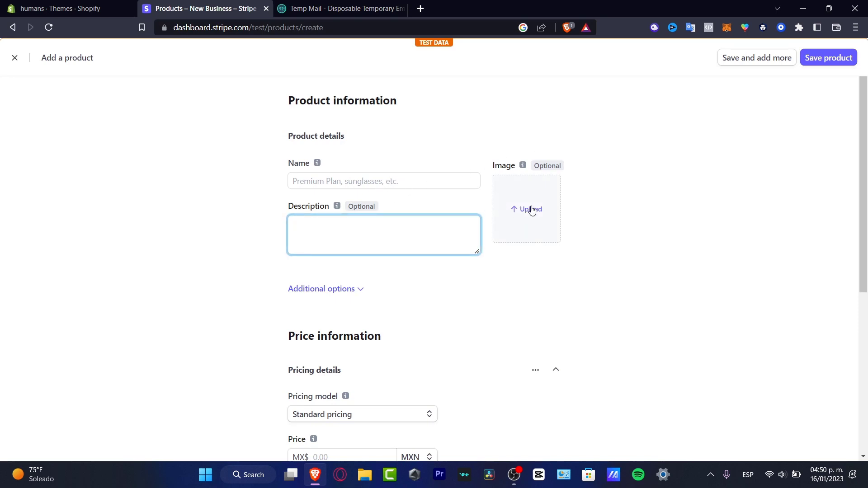
scroll(520, 226, down, 3)
scroll(437, 271, down, 2)
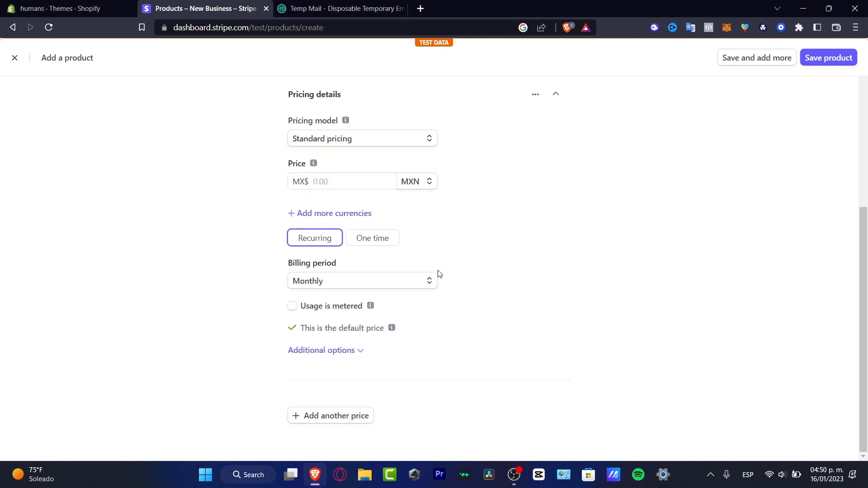
scroll(398, 391, up, 5)
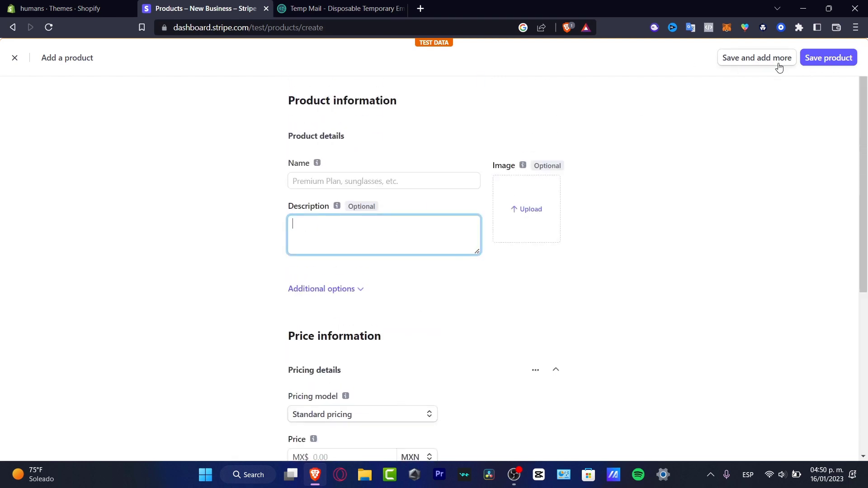
click(14, 58)
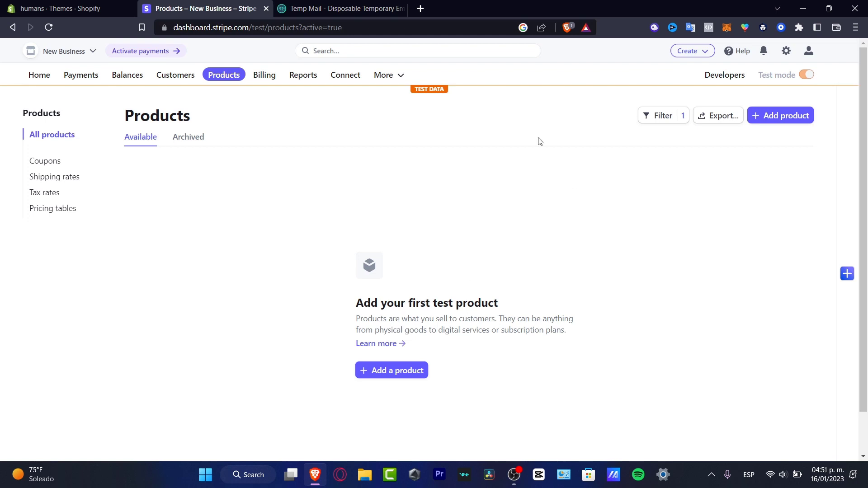
Scroll through the Billing overview charts, then open the Reports hub.
click(255, 66)
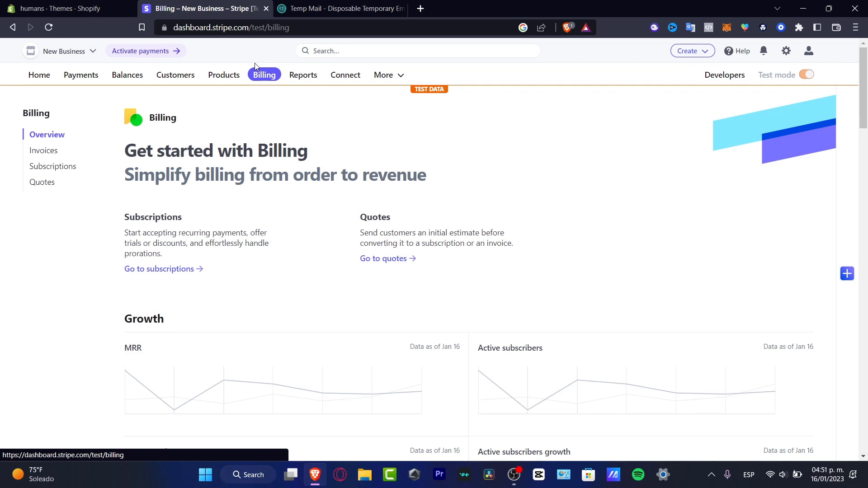
scroll(398, 247, down, 7)
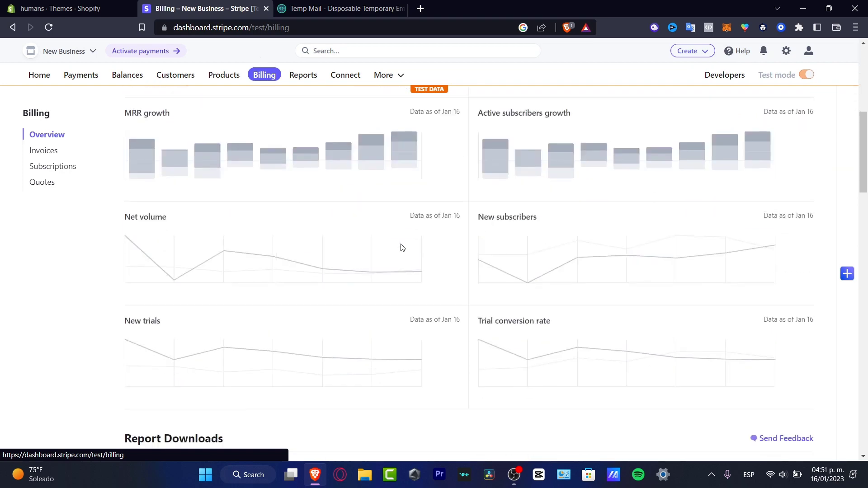
scroll(402, 247, down, 20)
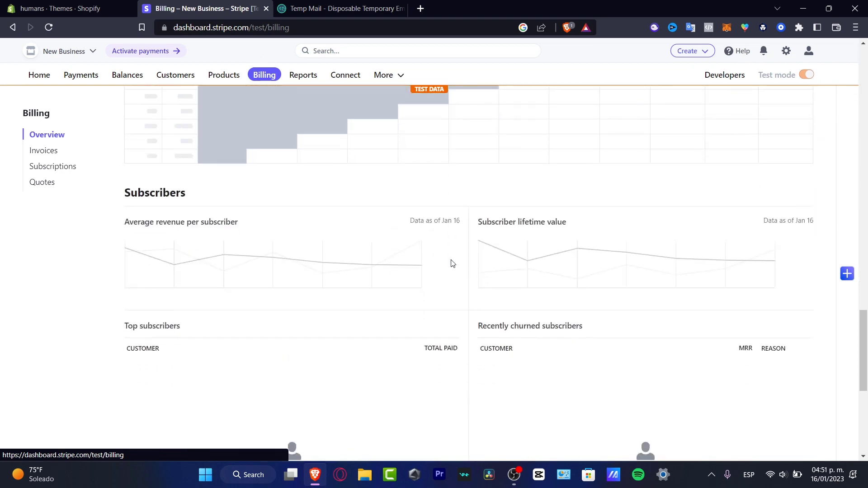
scroll(452, 264, down, 5)
scroll(454, 267, up, 20)
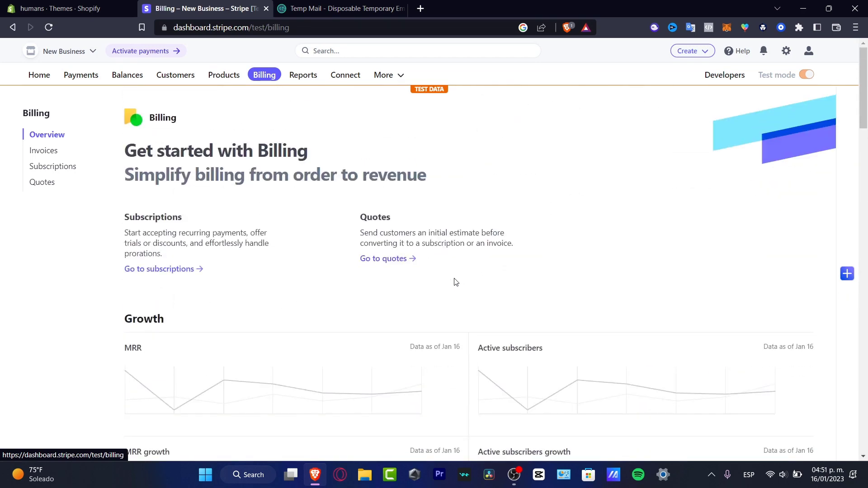
click(302, 75)
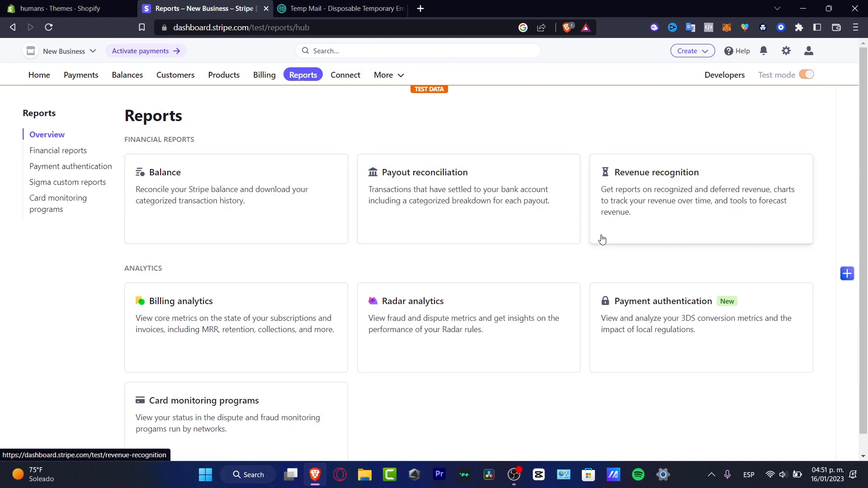
Open the Connect page from the top navigation bar.
scroll(610, 261, down, 1)
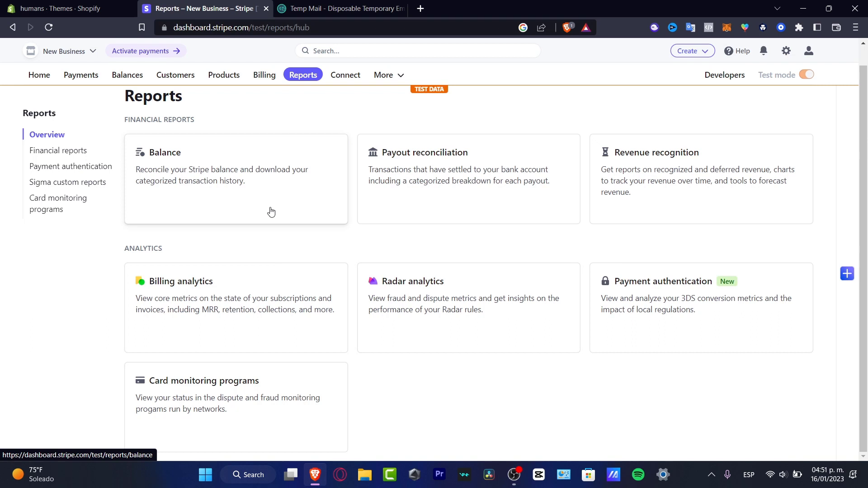
click(357, 77)
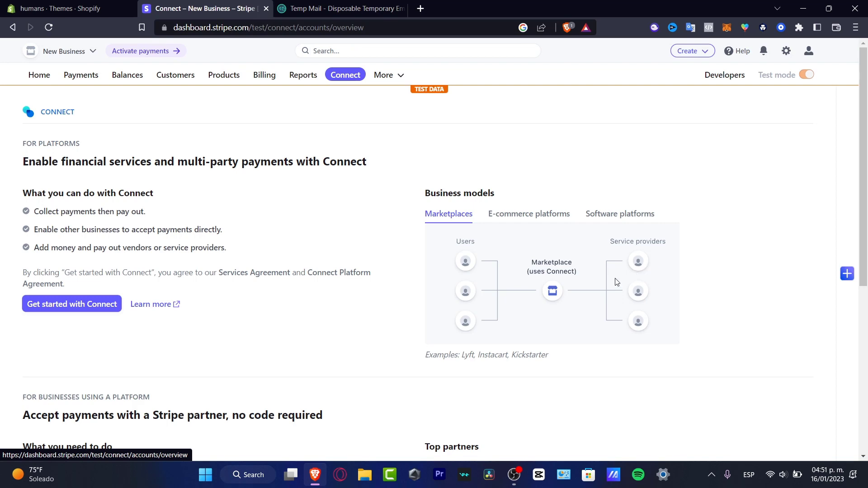
Read through the Connect page, then open the More products and features list.
scroll(623, 286, down, 6)
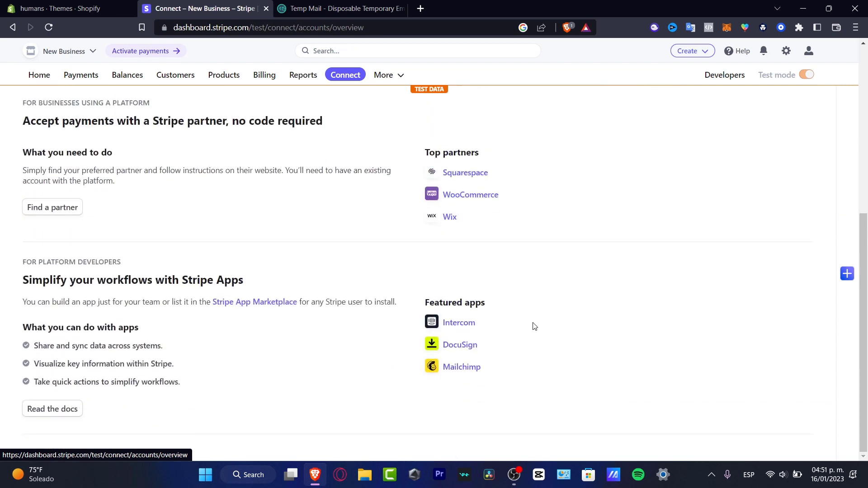
scroll(534, 327, up, 6)
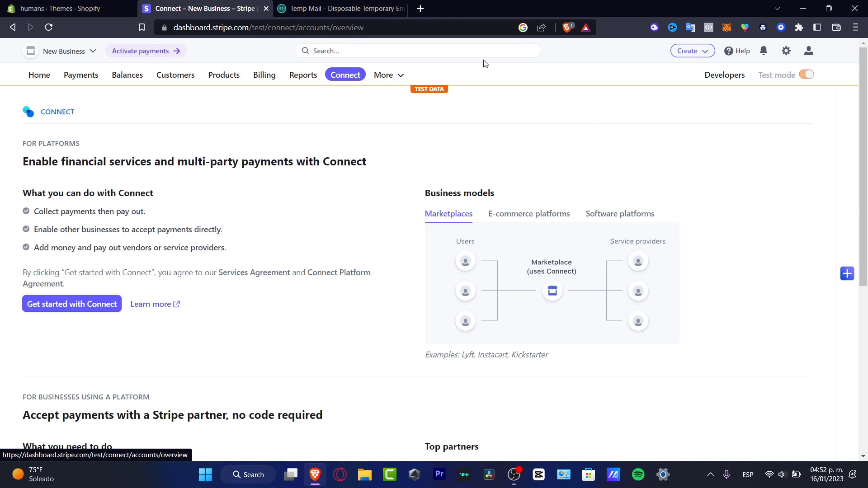
click(385, 75)
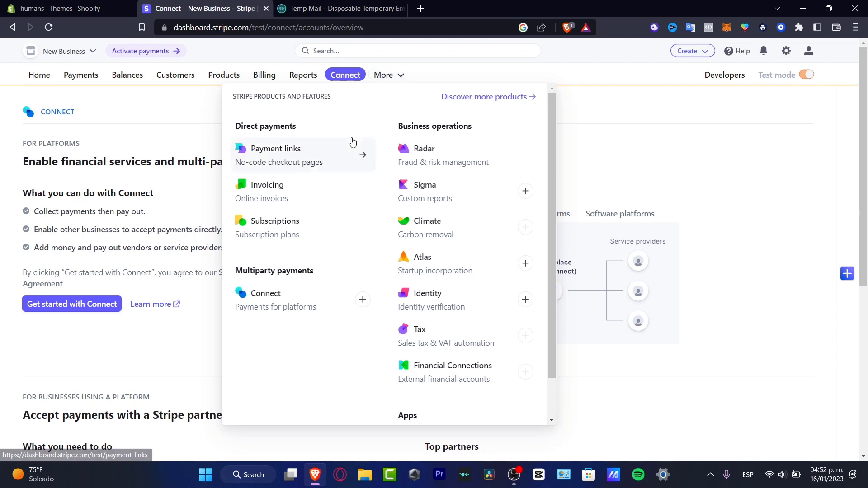
Go to Payment links and start a new link with a new product.
click(300, 162)
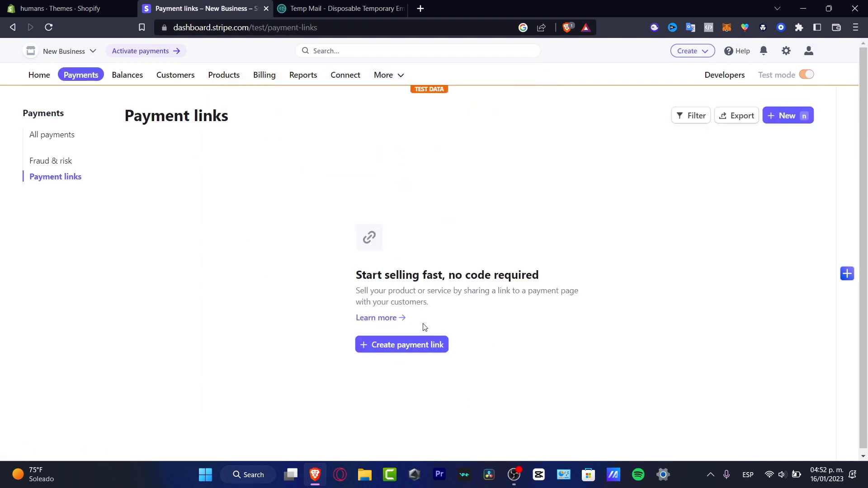
click(412, 354)
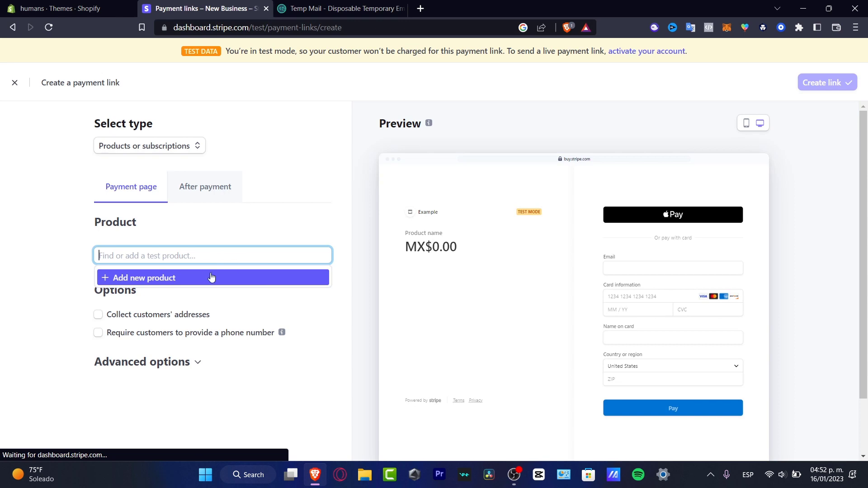
click(185, 280)
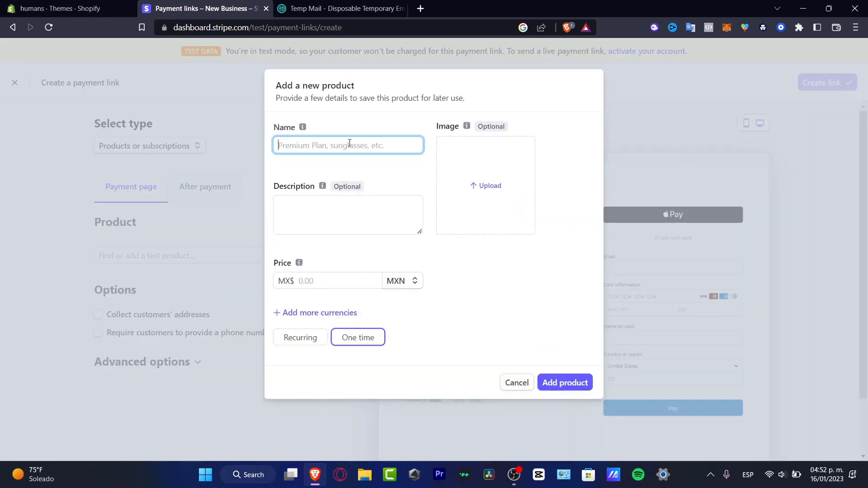
Enter product name Premium Plan, description 'this in is an example' and price 23.00.
text(Premium Plan)
click(347, 205)
key(BackSpace)
key(BackSpace)
key(BackSpace)
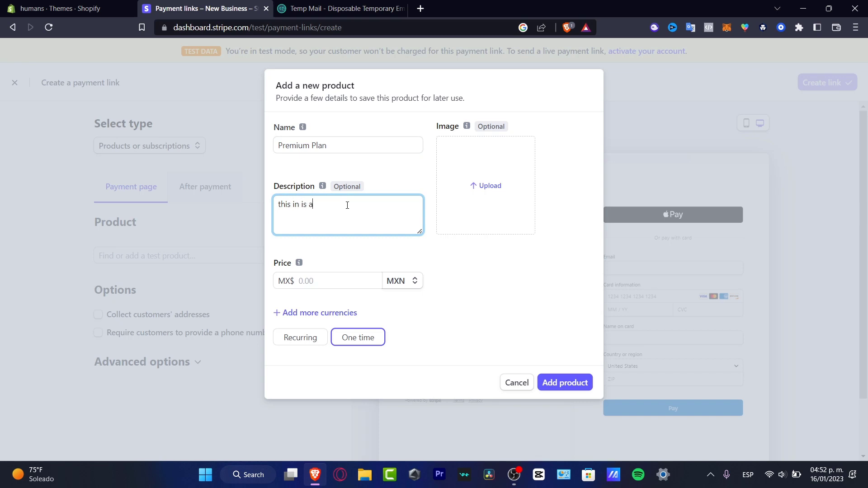
text(xample)
click(328, 280)
text(23)
click(445, 300)
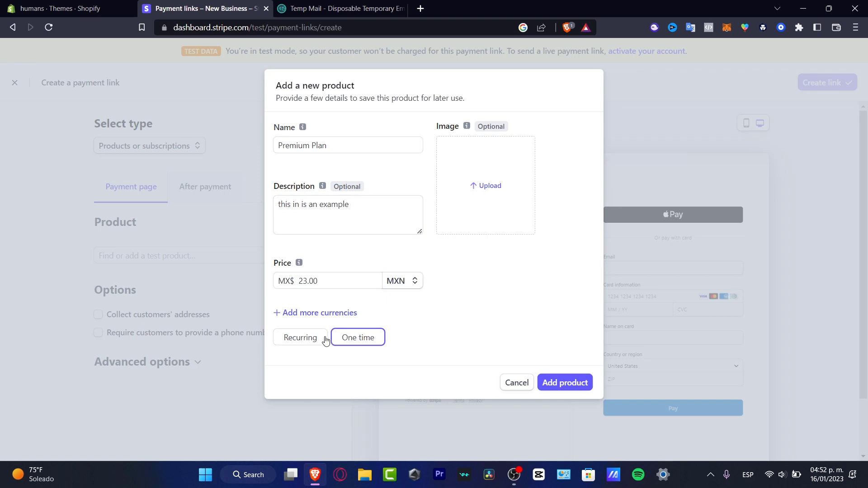
Add the Premium Plan product, expand Advanced options, and create the MX$23.00 payment link.
click(559, 385)
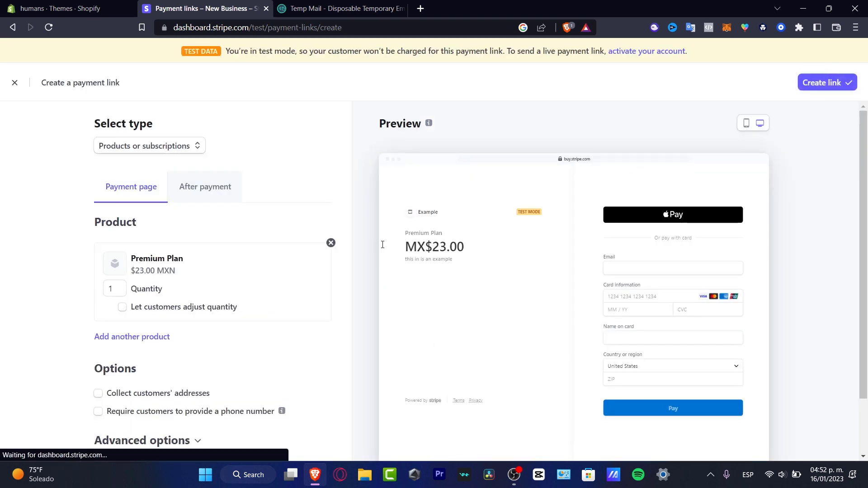
scroll(530, 323, down, 2)
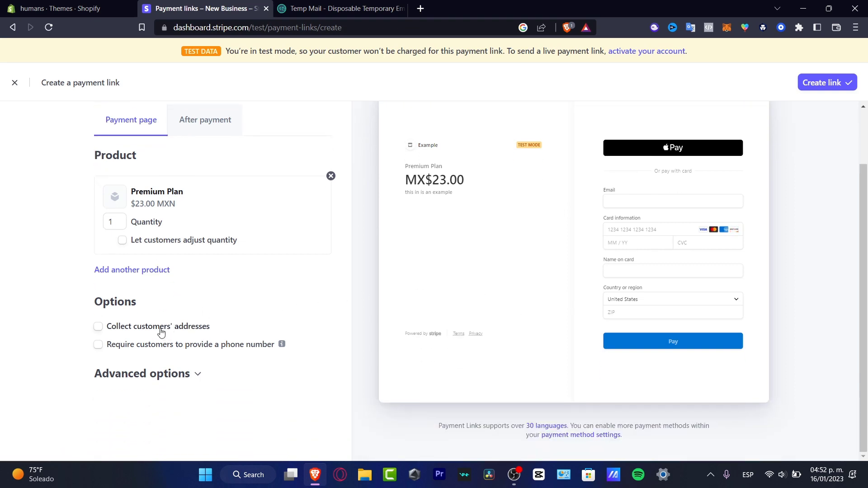
click(181, 373)
scroll(198, 386, down, 1)
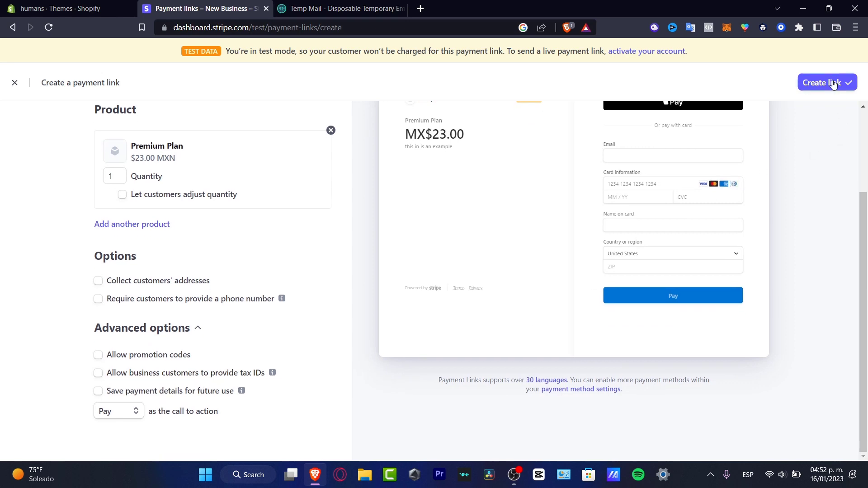
click(833, 85)
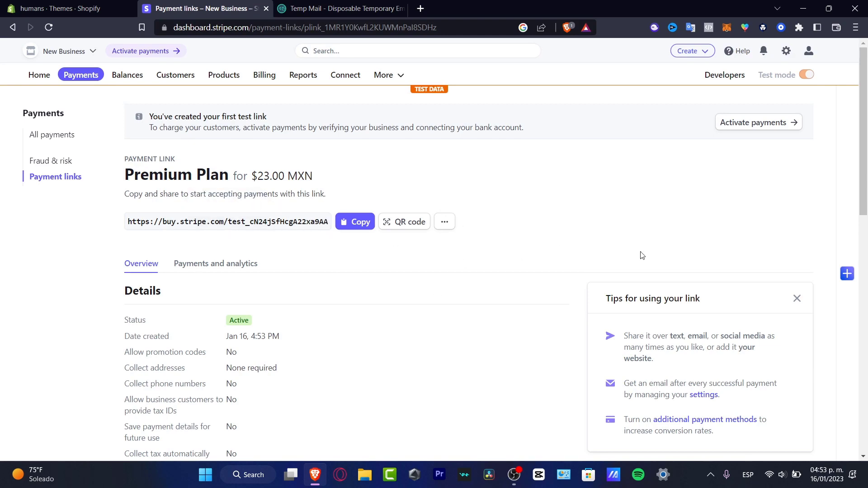
Check the link's Payments and analytics and Overview tabs, then open the More products list.
scroll(642, 255, down, 4)
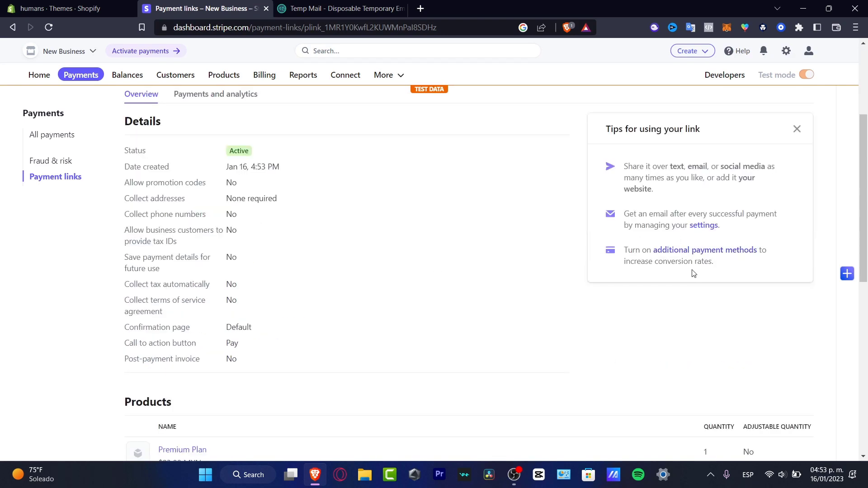
scroll(392, 403, up, 4)
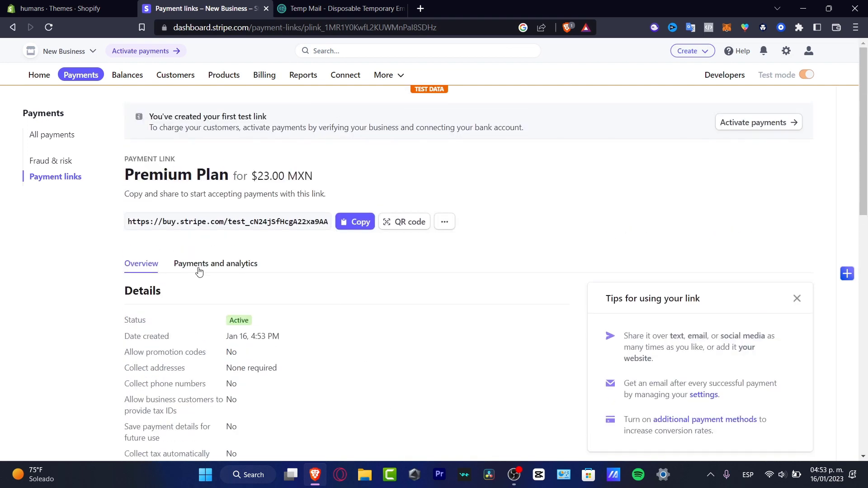
click(219, 266)
scroll(371, 287, down, 2)
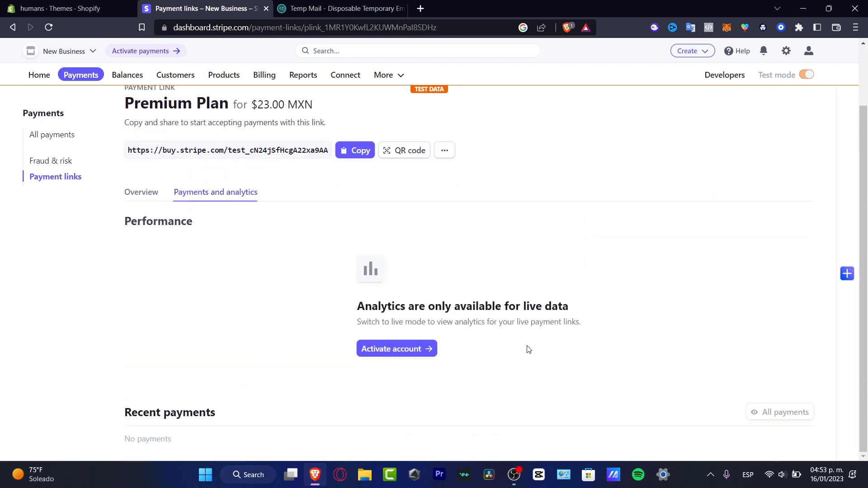
scroll(528, 353, up, 3)
click(145, 266)
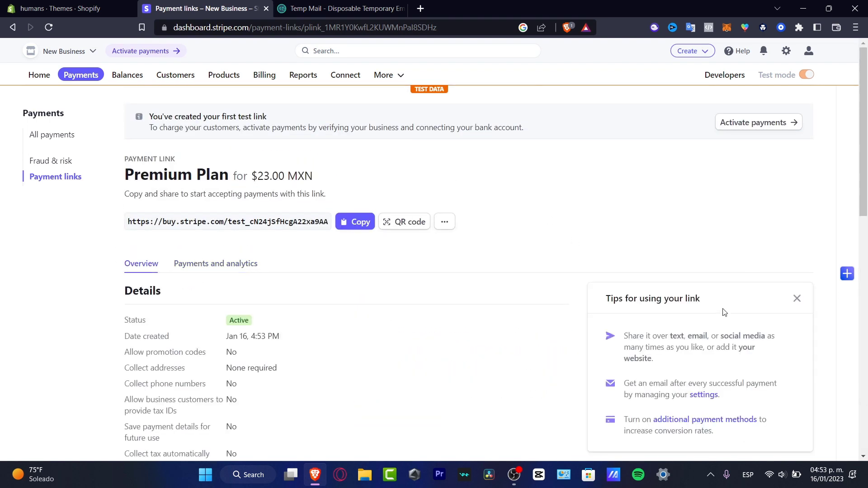
click(389, 76)
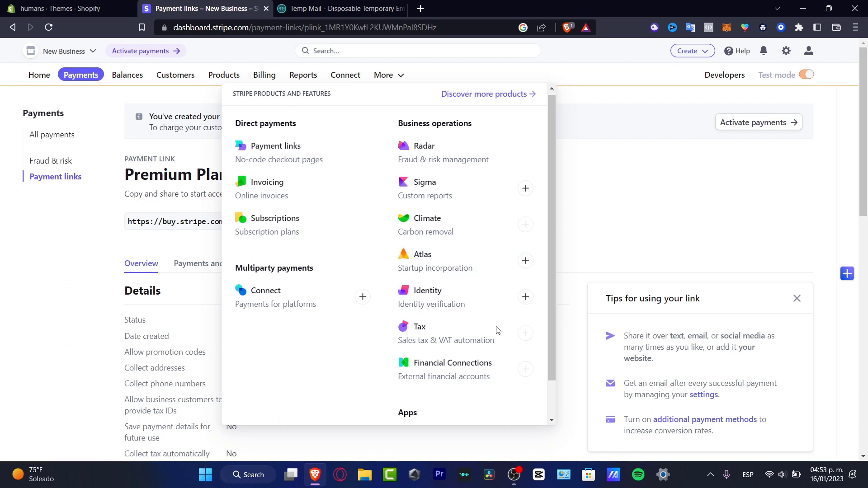
Scroll the App Marketplace past featured, growth and recently added apps like QuickBooks Sync and Capchase to the partners section.
scroll(542, 317, down, 1)
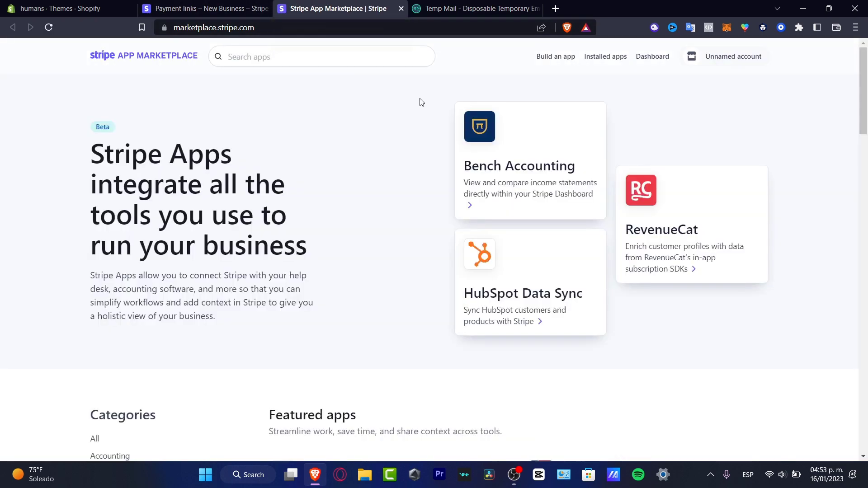
scroll(309, 135, down, 3)
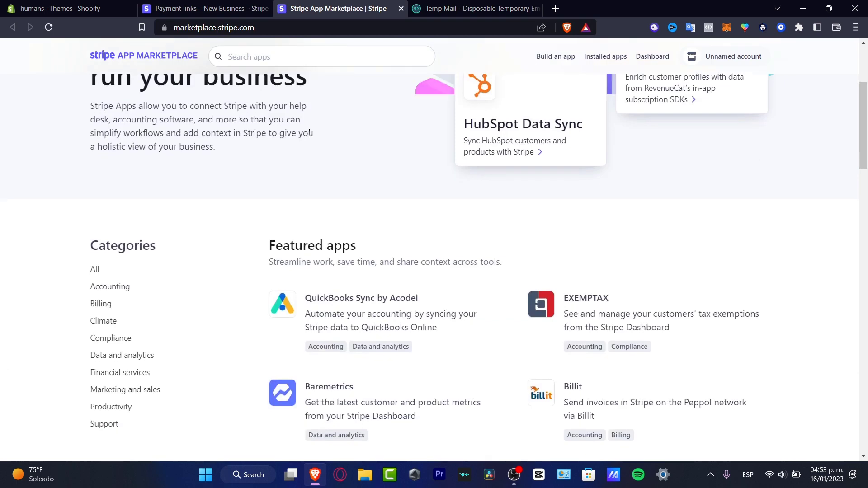
scroll(416, 328, down, 3)
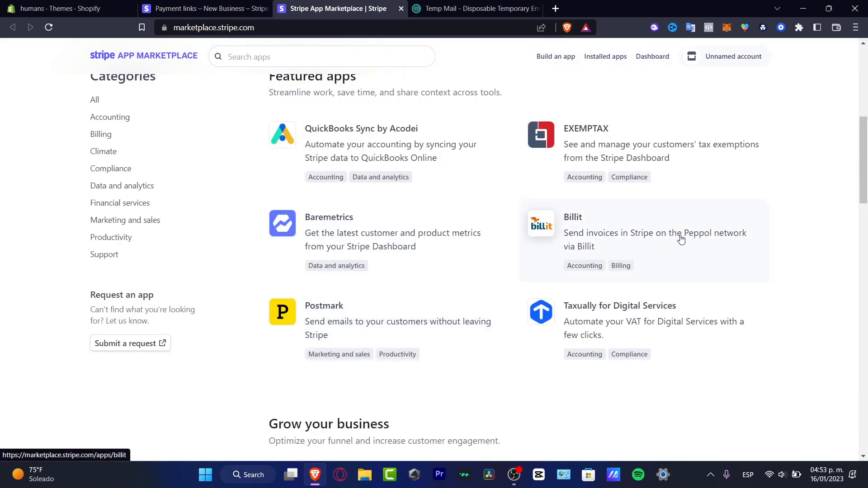
scroll(431, 322, down, 3)
scroll(425, 326, down, 3)
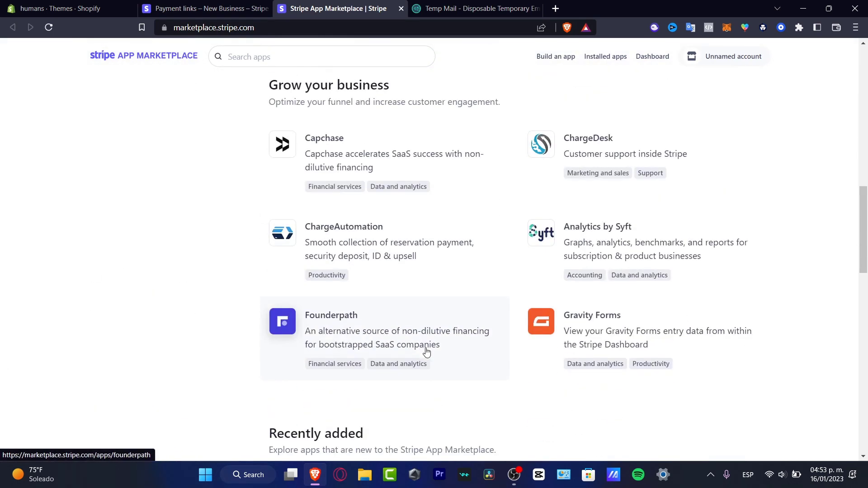
scroll(427, 354, down, 6)
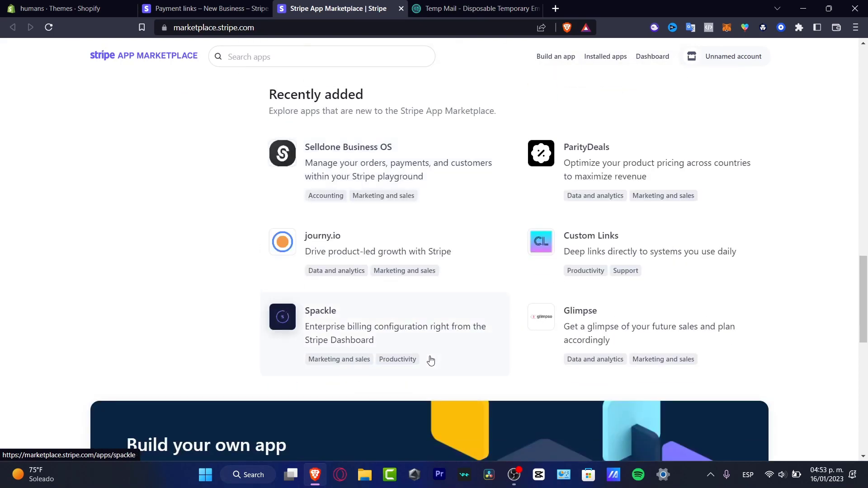
scroll(430, 360, down, 3)
scroll(430, 359, down, 6)
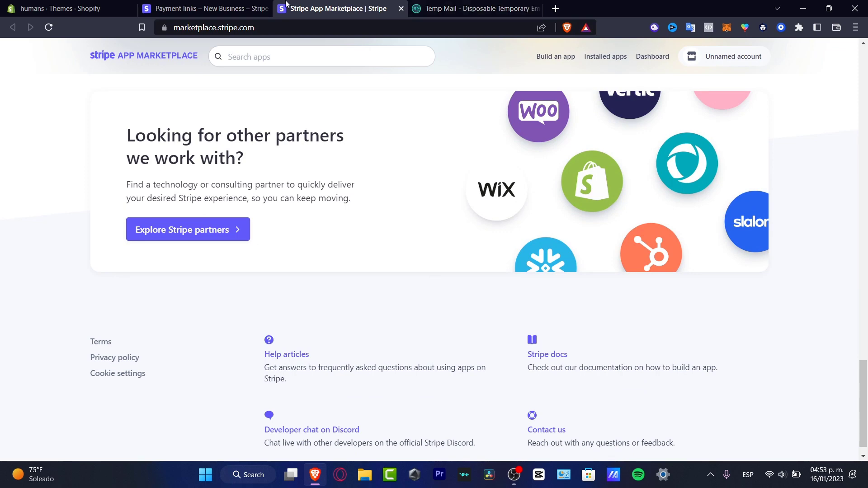
Close the App Marketplace tab to get back to the Premium Plan MX$23.00 payment link.
click(400, 9)
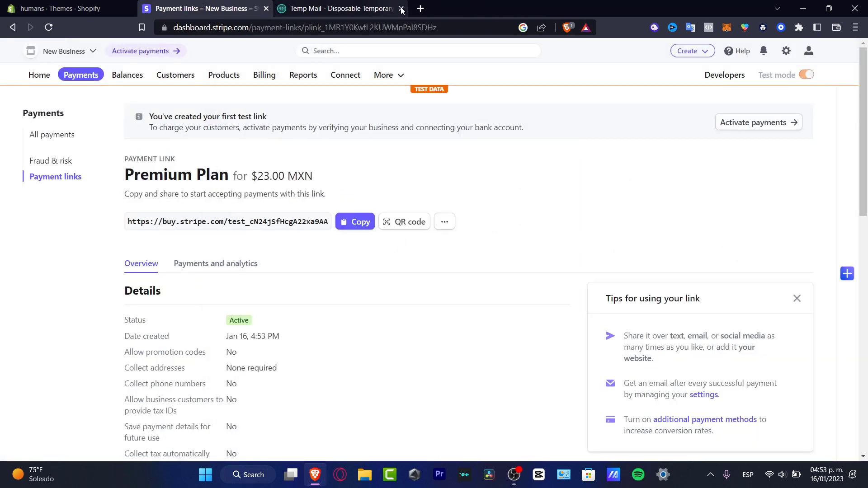